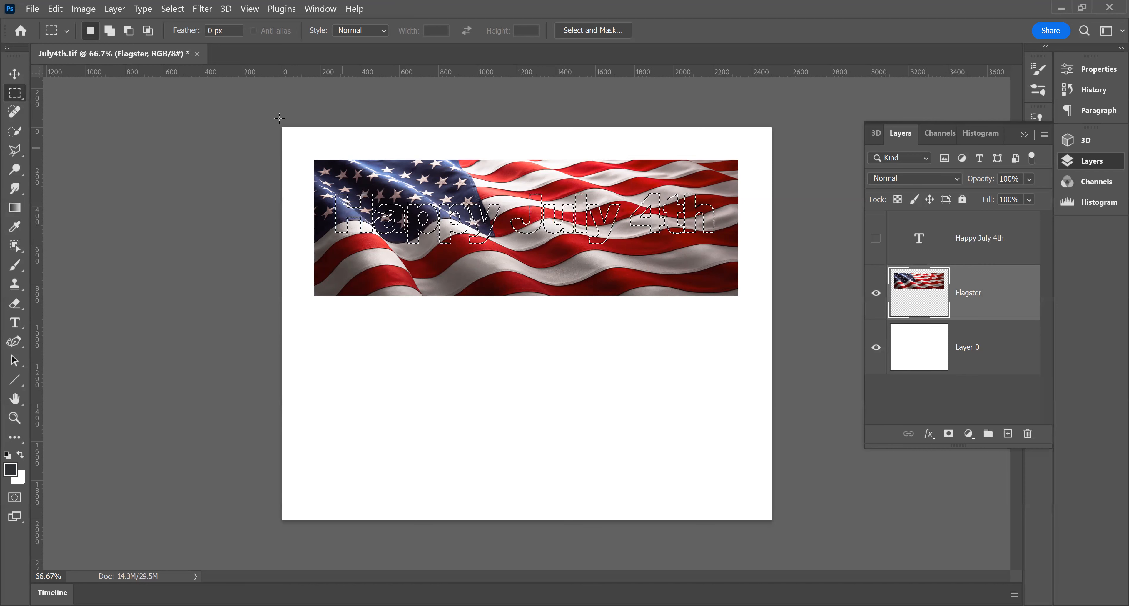
# Step: Clear everything outside the Happy July 4th letter selection on the Flagster layer, deselect, and hide Layer 0
pyautogui.click(171, 10)
pyautogui.click(179, 64)
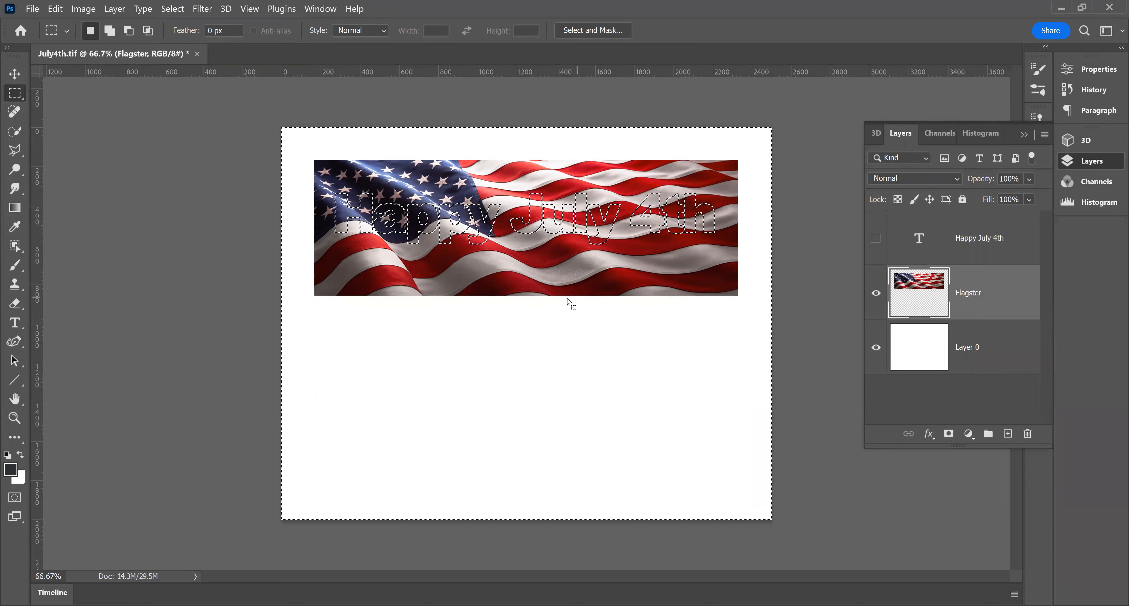
pyautogui.press('Delete')
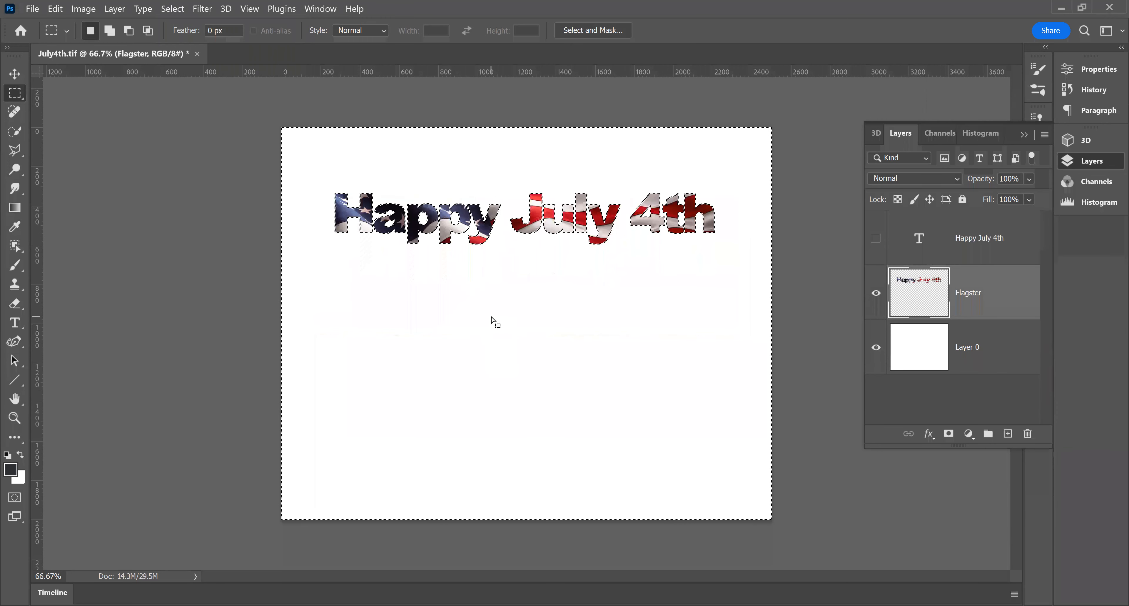
pyautogui.hotkey('ctrl', 'd')
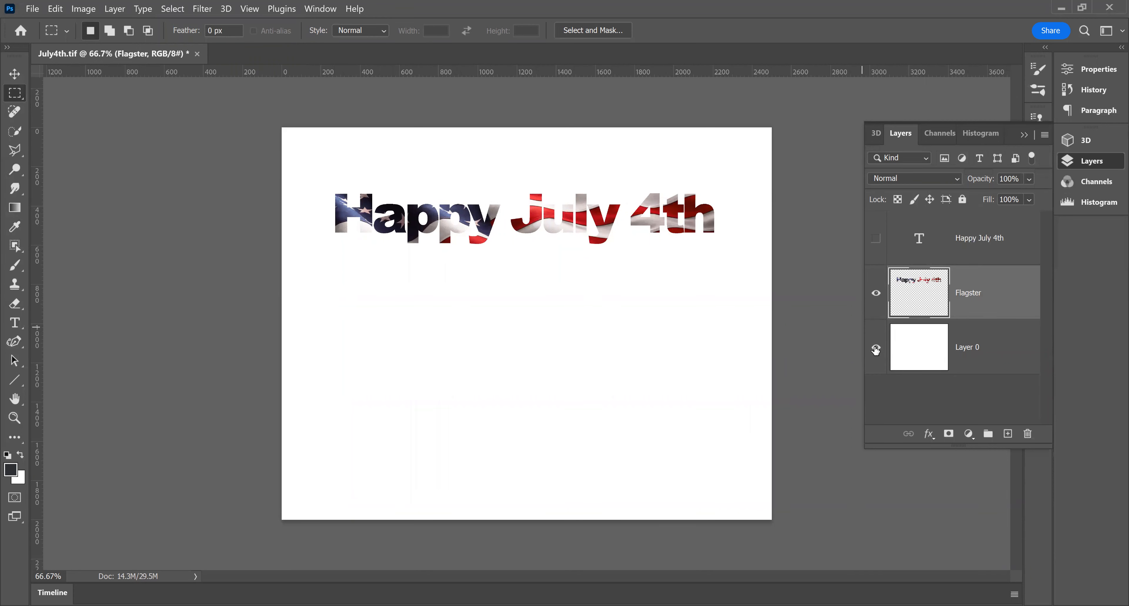
pyautogui.click(876, 349)
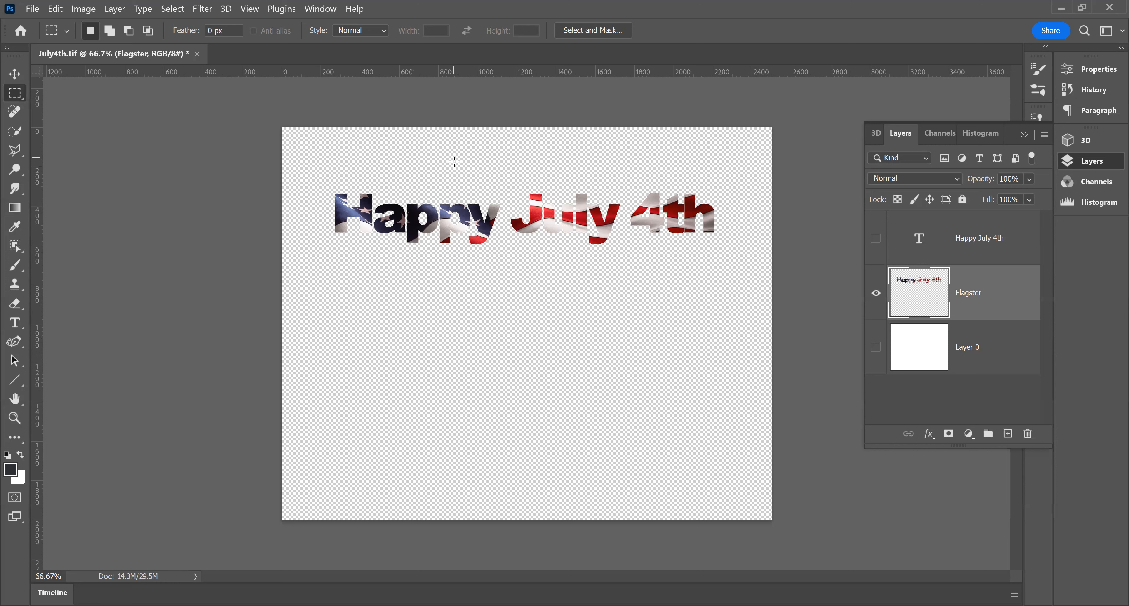
# Step: Revert the document to the Similar state in the history and clear the text selection, returning to the layer list
pyautogui.hotkey('ctrl', 'shift', 'i')
pyautogui.hotkey('ctrl', 'z')
pyautogui.hotkey('ctrl', 'z')
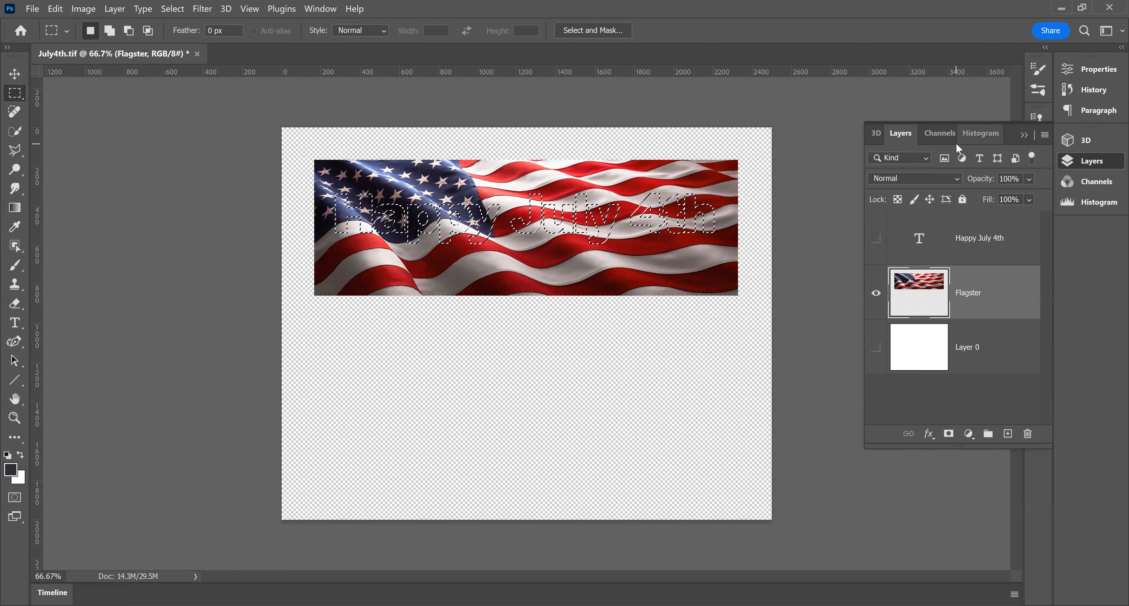
pyautogui.click(1089, 89)
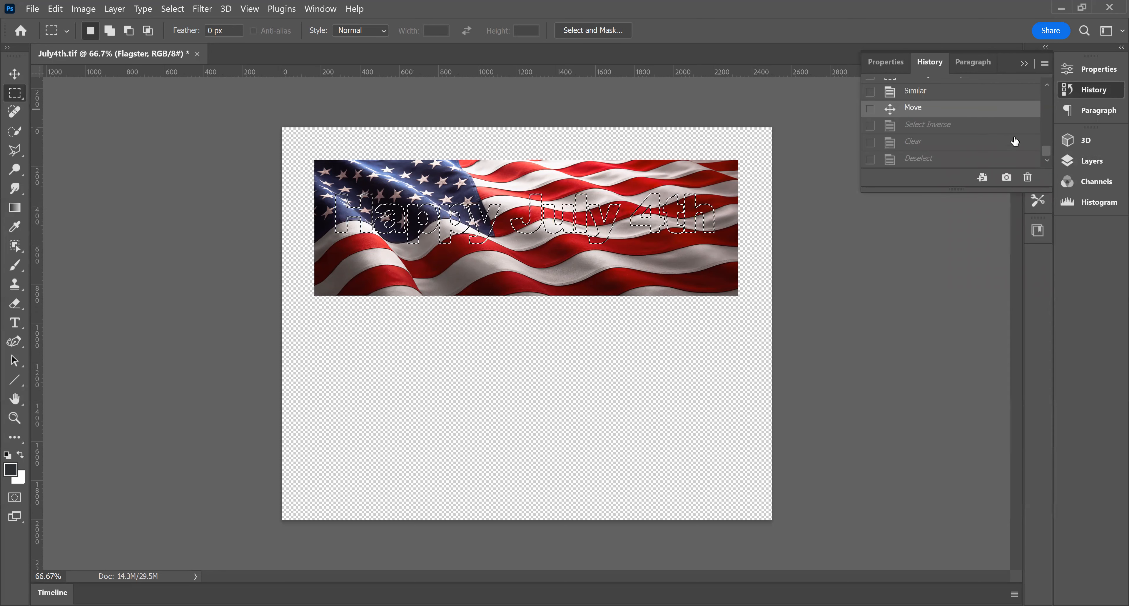
pyautogui.click(946, 93)
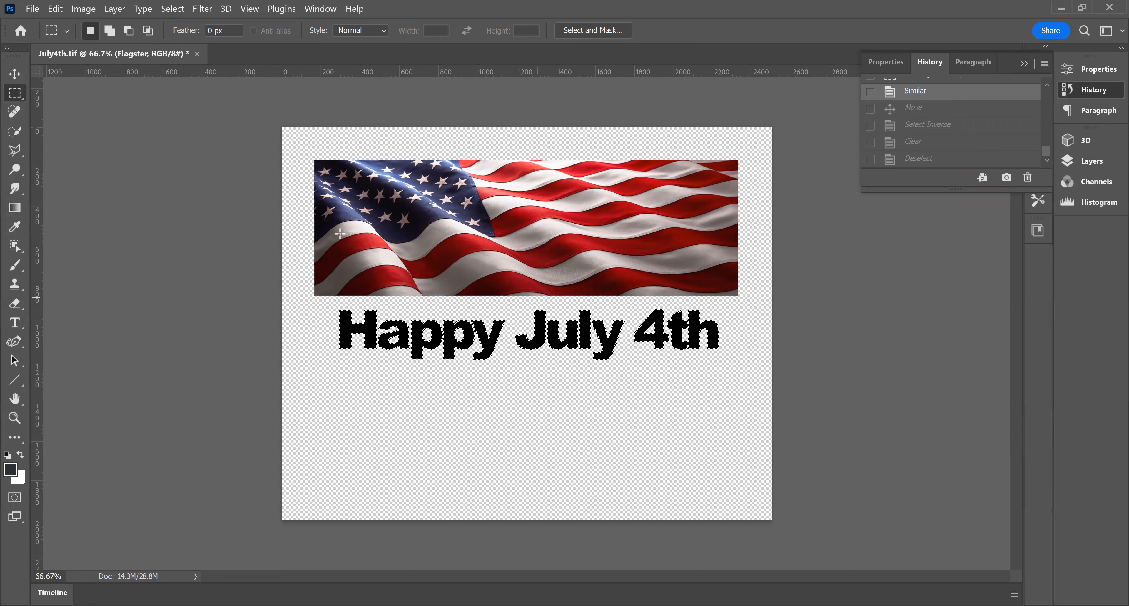
pyautogui.hotkey('ctrl', 'd')
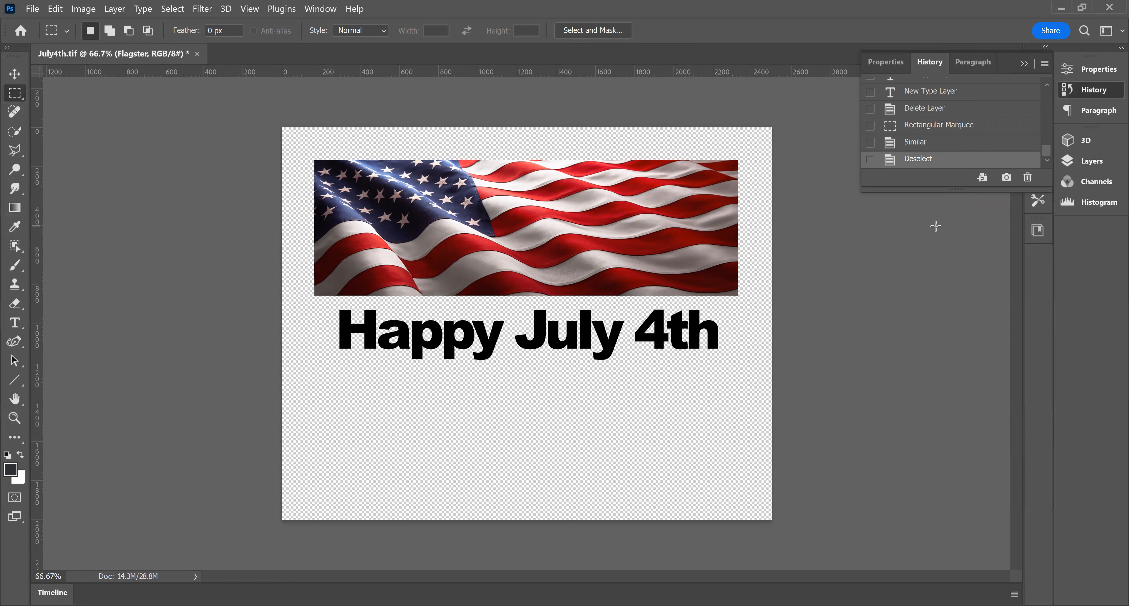
pyautogui.click(1024, 65)
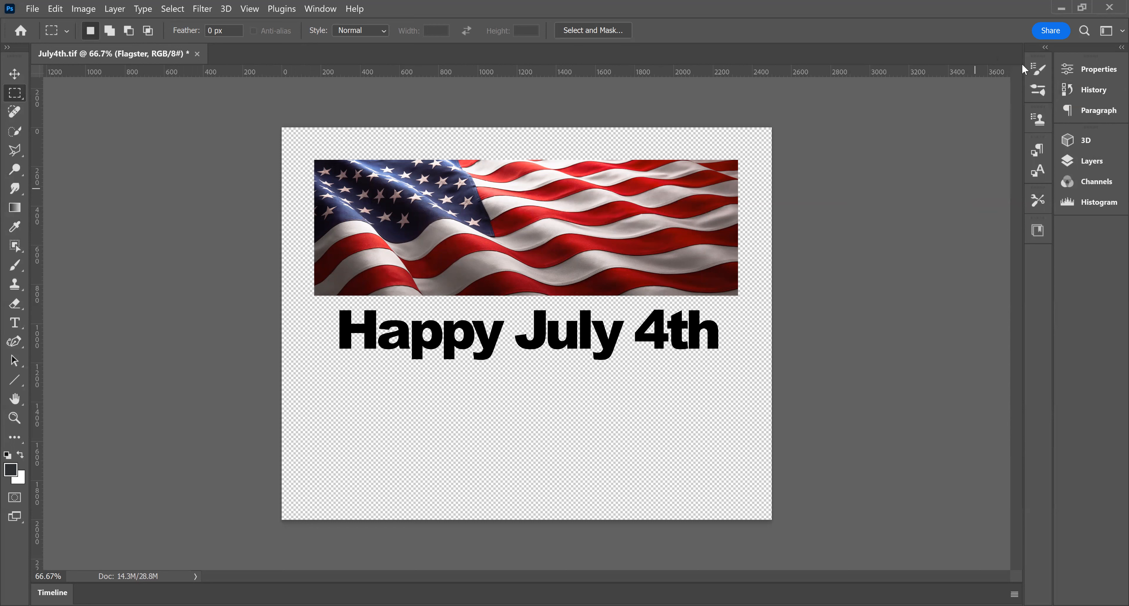
pyautogui.click(1079, 160)
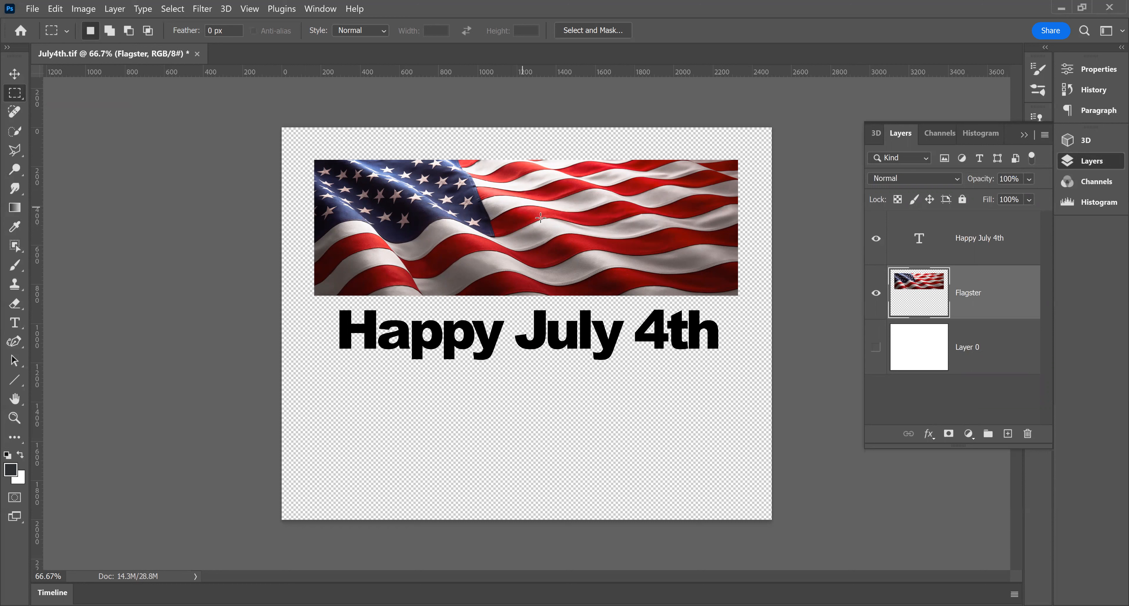
# Step: Select a small patch of a red stripe on the flag, extend it to similar colors, and deselect
pyautogui.moveTo(523, 207); pyautogui.dragTo(541, 221)
pyautogui.click(174, 12)
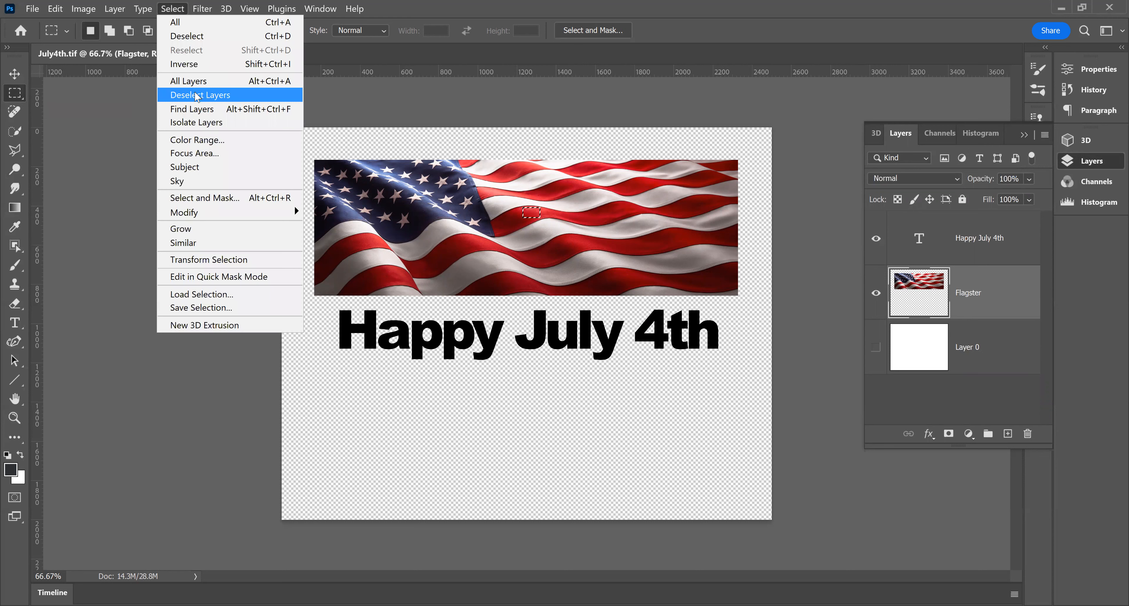
pyautogui.click(200, 241)
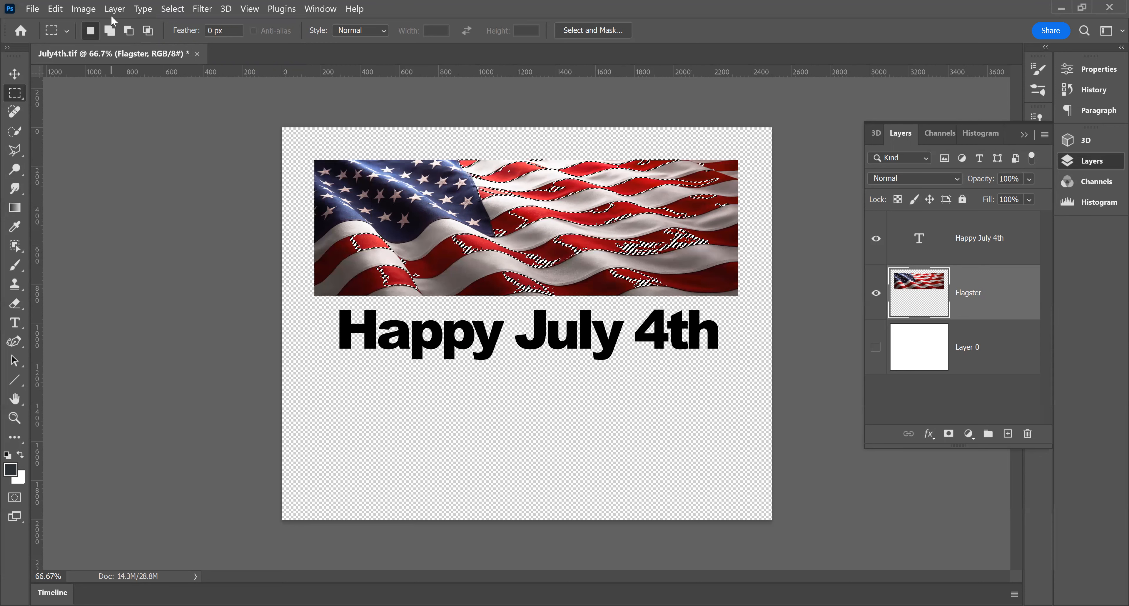
pyautogui.click(115, 133)
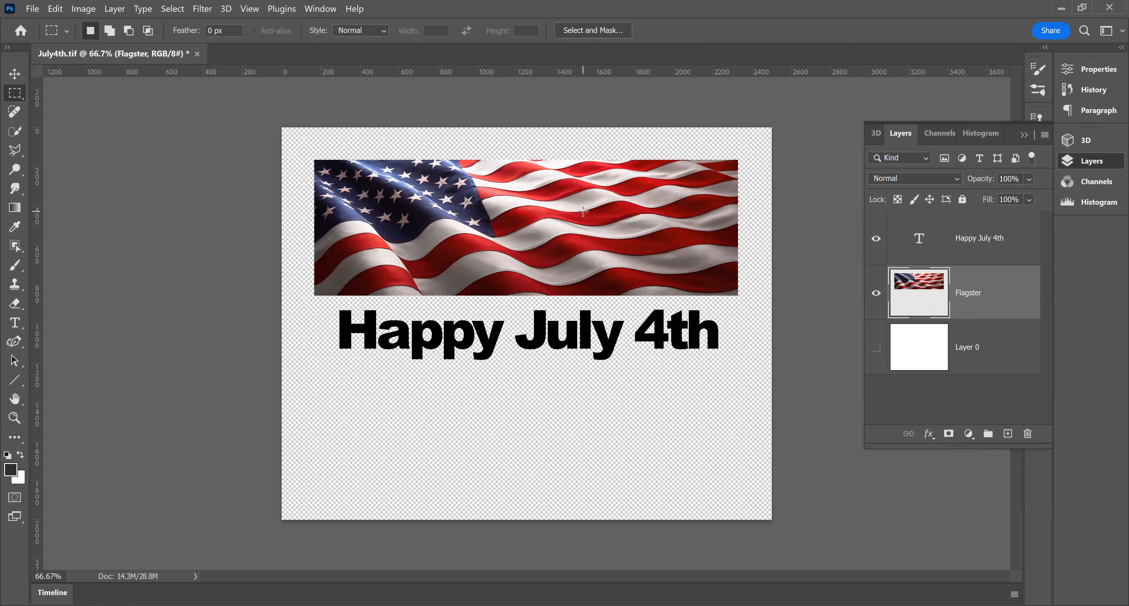
# Step: Select a slightly larger patch farther along the red stripe and extend the selection to similar colors
pyautogui.moveTo(584, 212); pyautogui.dragTo(607, 222)
pyautogui.click(176, 11)
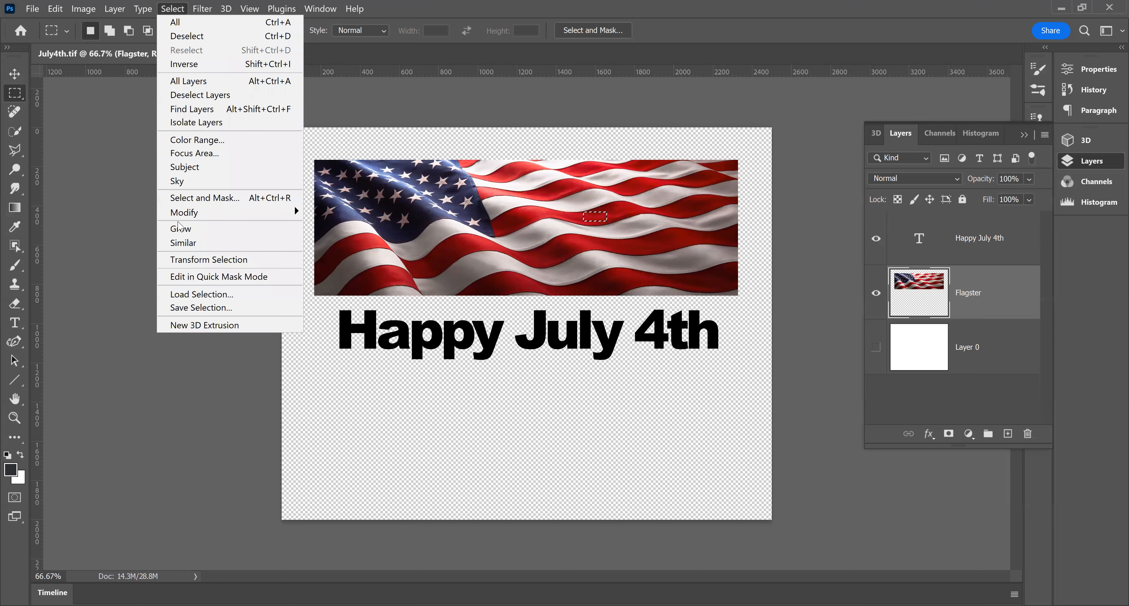
pyautogui.click(186, 244)
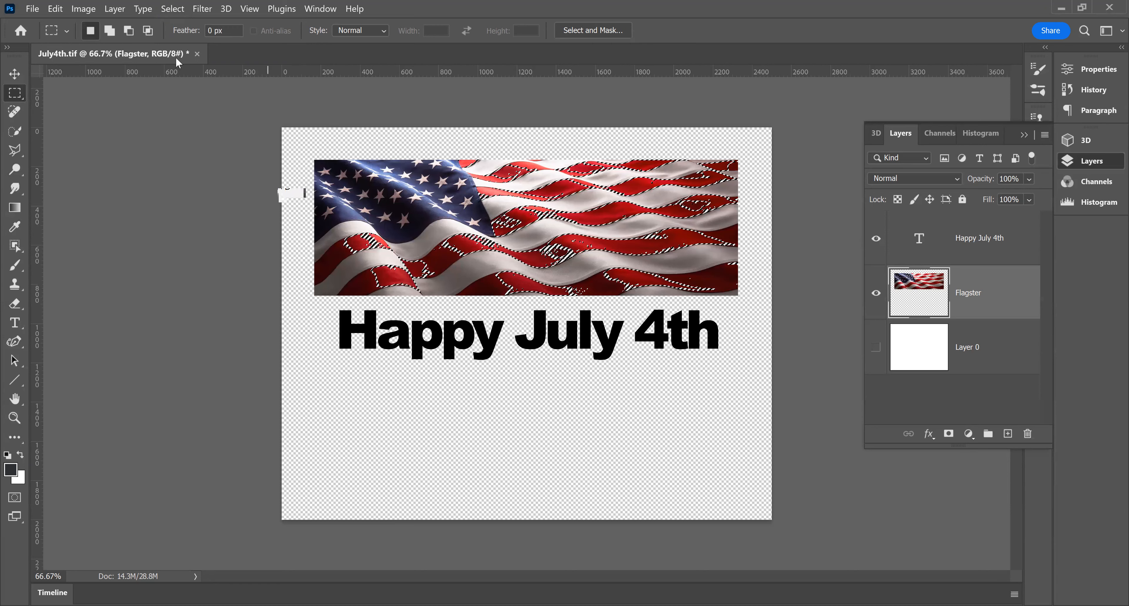
# Step: Try a Hue/Saturation shift of +120 on the selected red areas, cancel the adjustment, and clear the selection
pyautogui.click(91, 12)
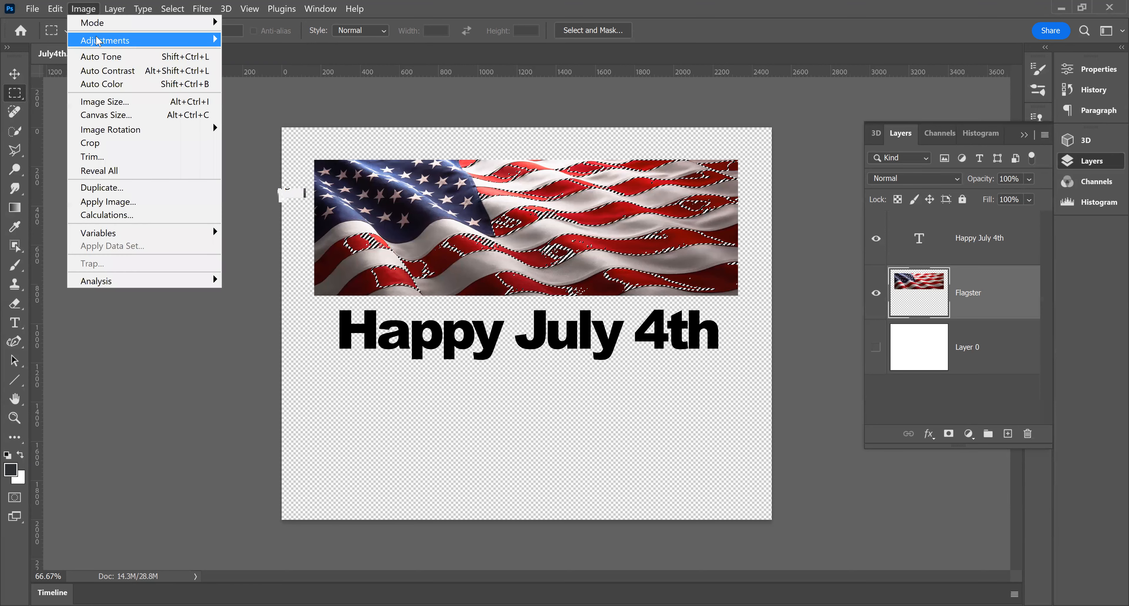
pyautogui.moveTo(100, 40)
pyautogui.click(299, 112)
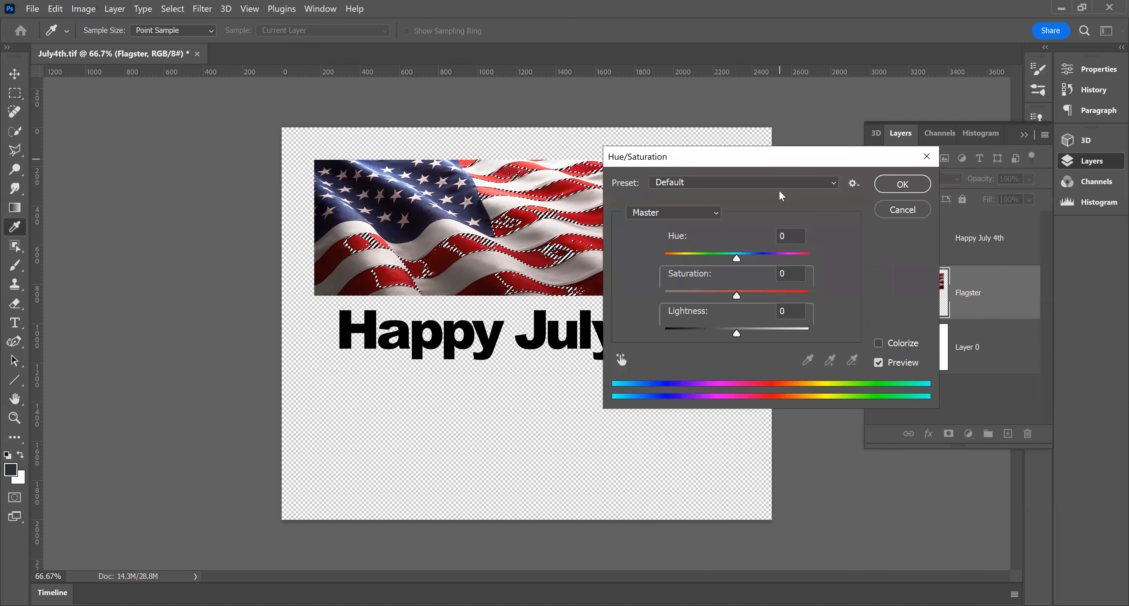
pyautogui.moveTo(730, 424); pyautogui.dragTo(787, 426)
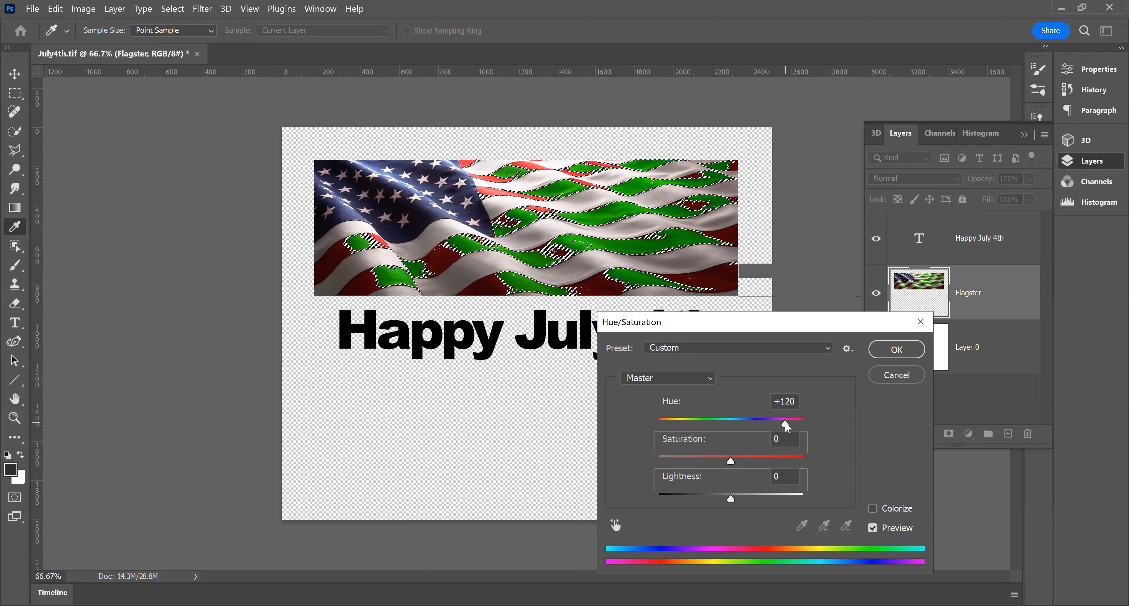
pyautogui.moveTo(787, 426)
pyautogui.mouseDown()
pyautogui.moveTo(824, 424)
pyautogui.moveTo(786, 423)
pyautogui.mouseUp()
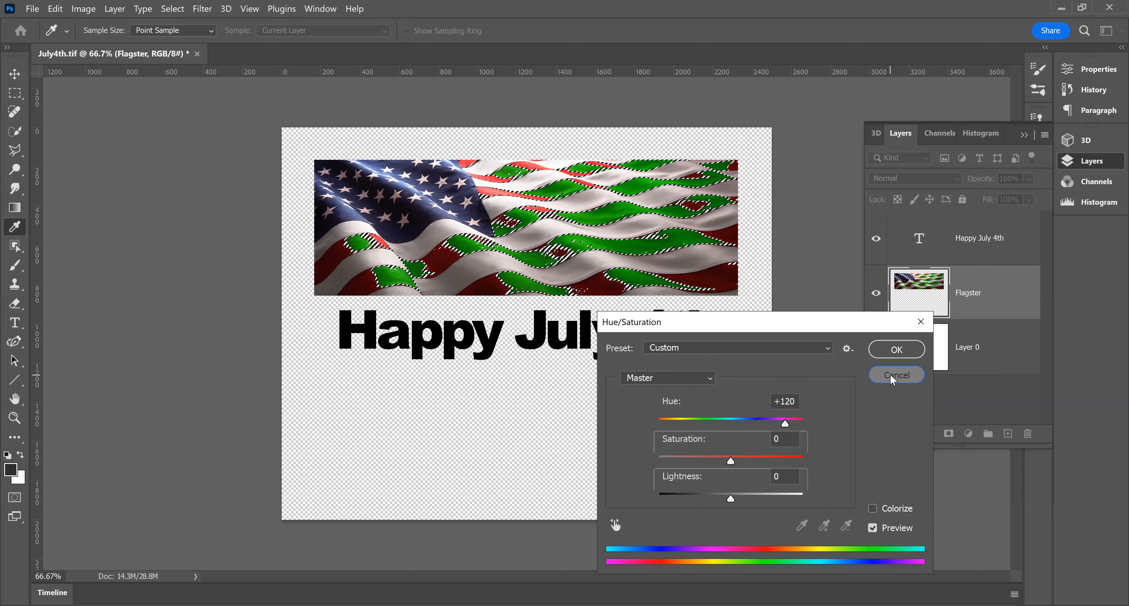
pyautogui.click(895, 375)
pyautogui.press('m')
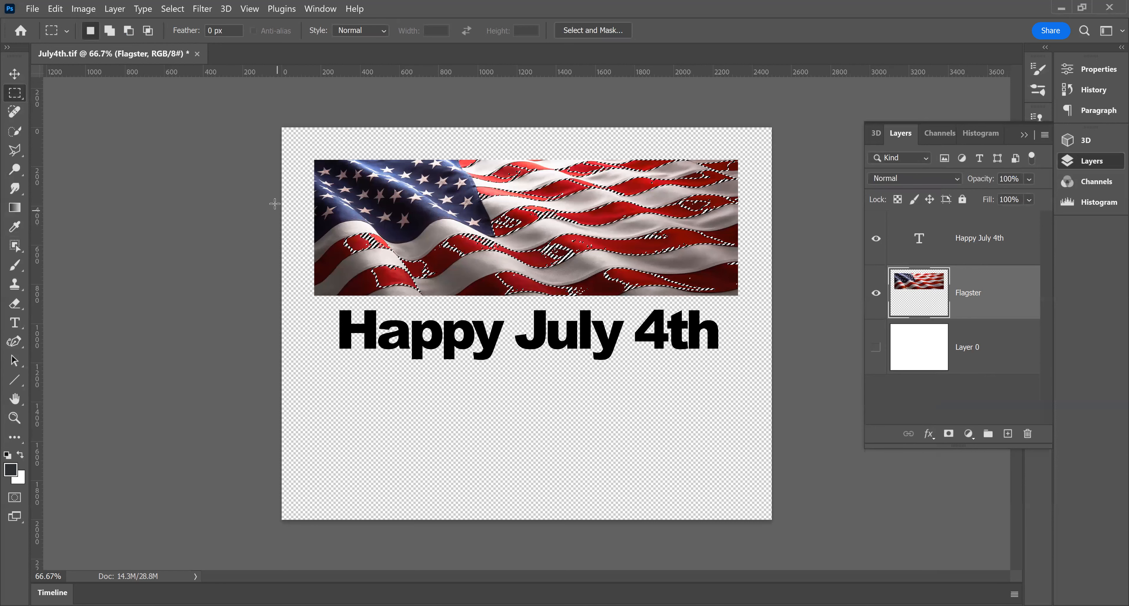
pyautogui.click(289, 156)
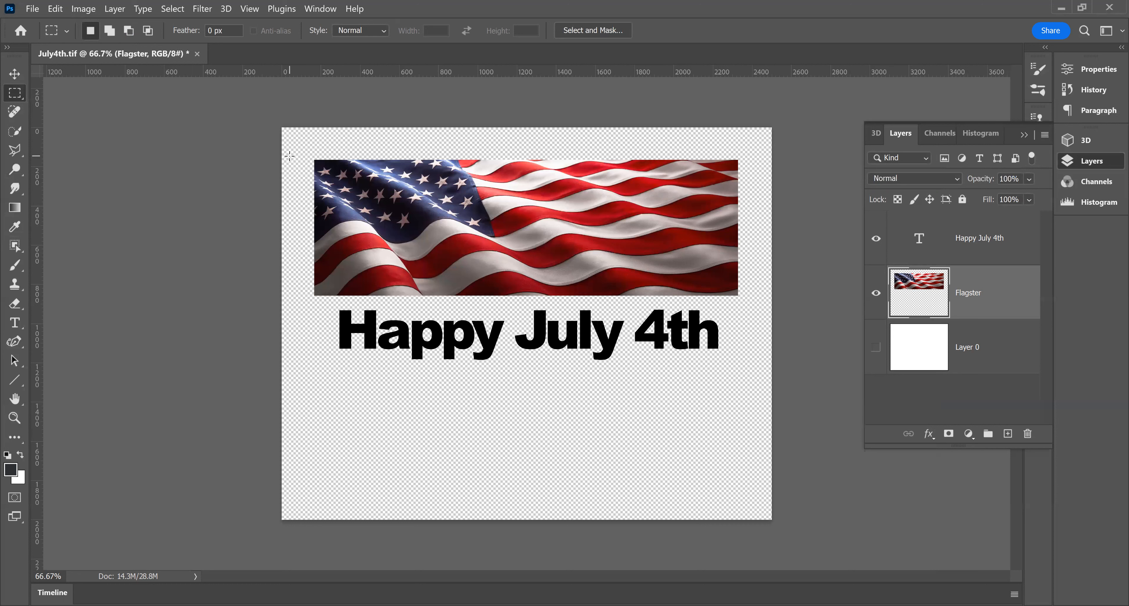
# Step: Start Replace Color on the Flagster layer and sample a bright red from the flag's stripes as the color to replace
pyautogui.click(86, 10)
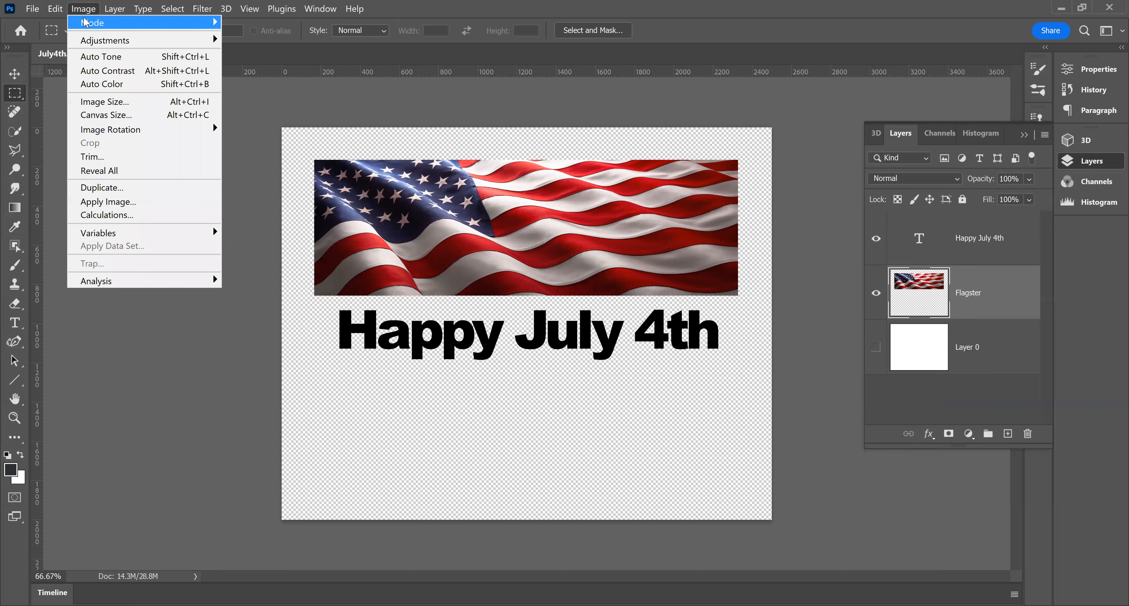
pyautogui.moveTo(114, 40)
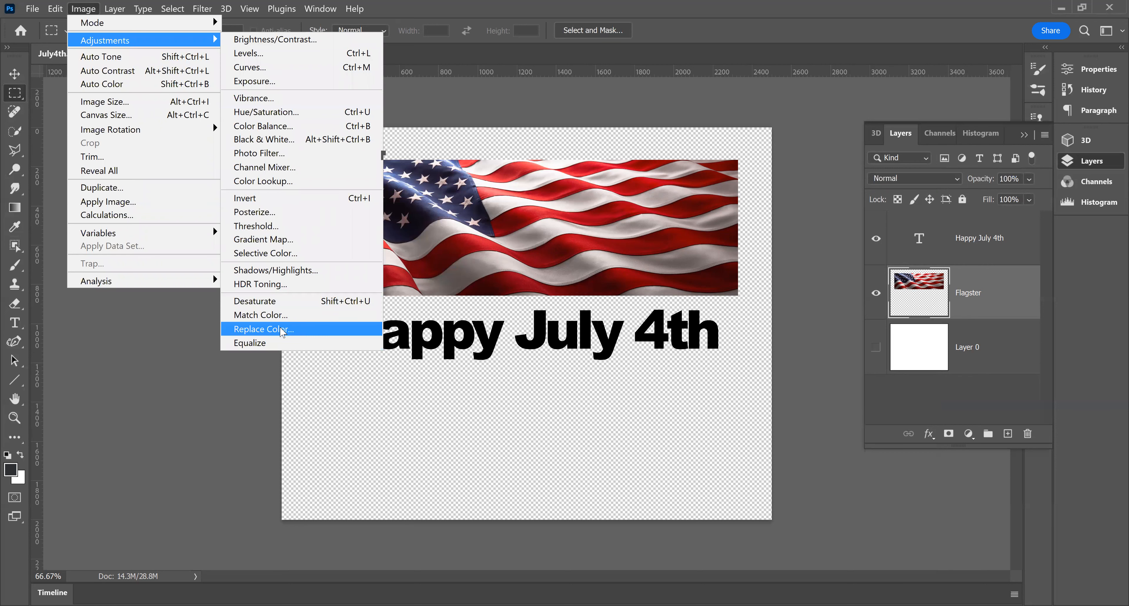
pyautogui.click(262, 328)
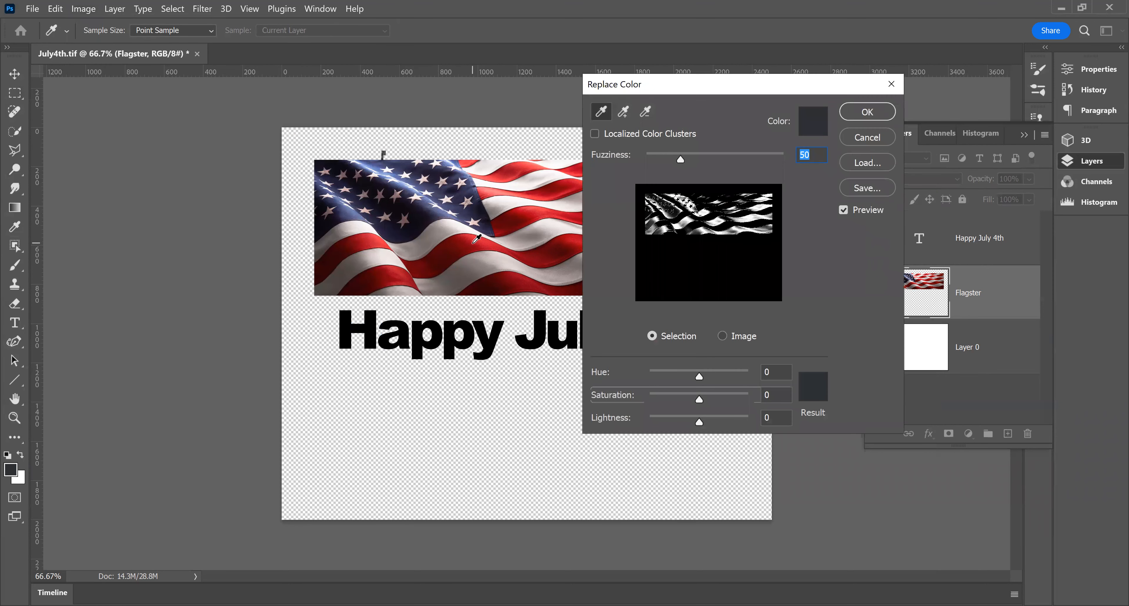
pyautogui.click(479, 236)
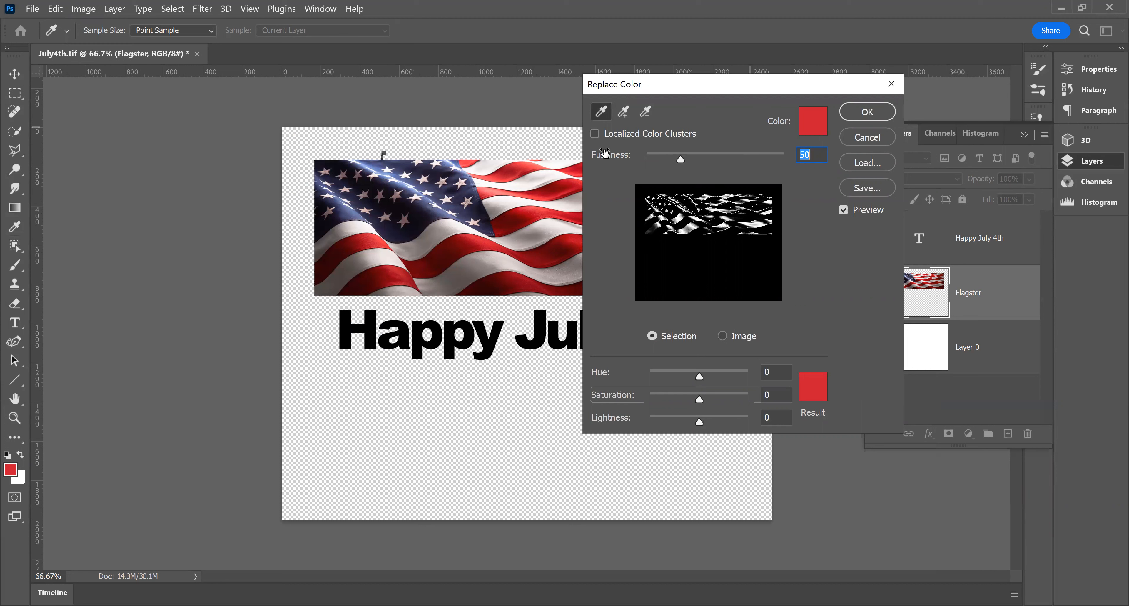
pyautogui.click(477, 237)
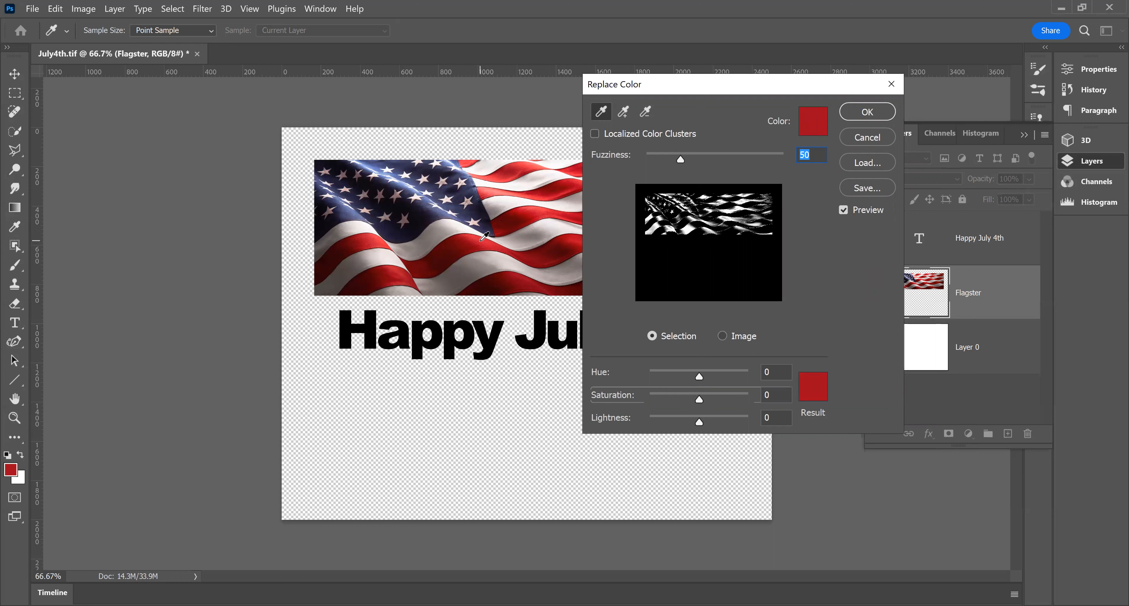
pyautogui.click(484, 236)
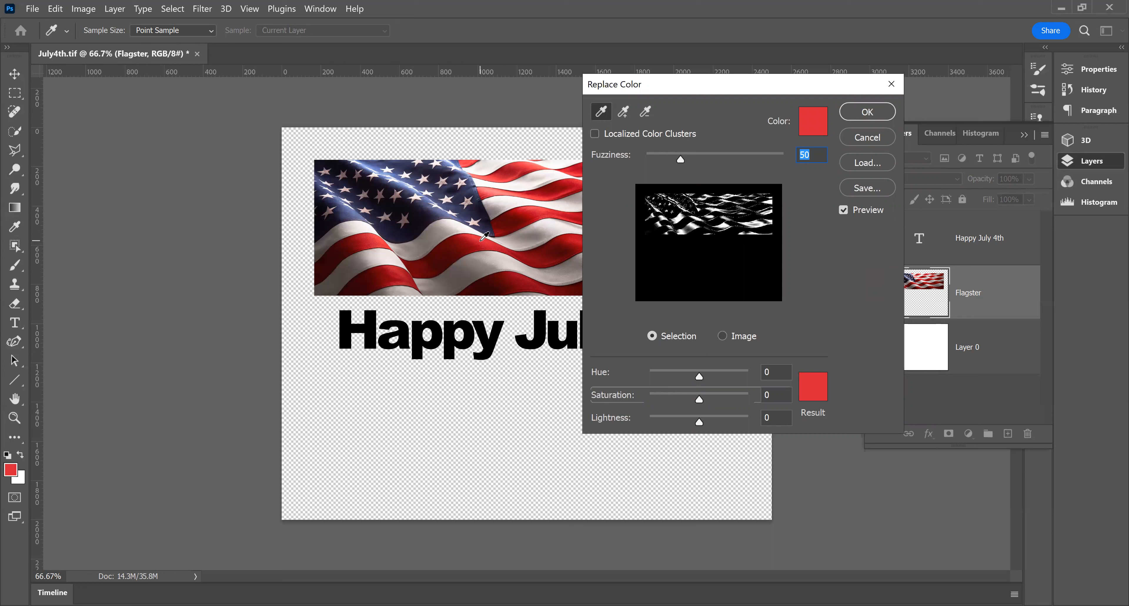
pyautogui.click(446, 250)
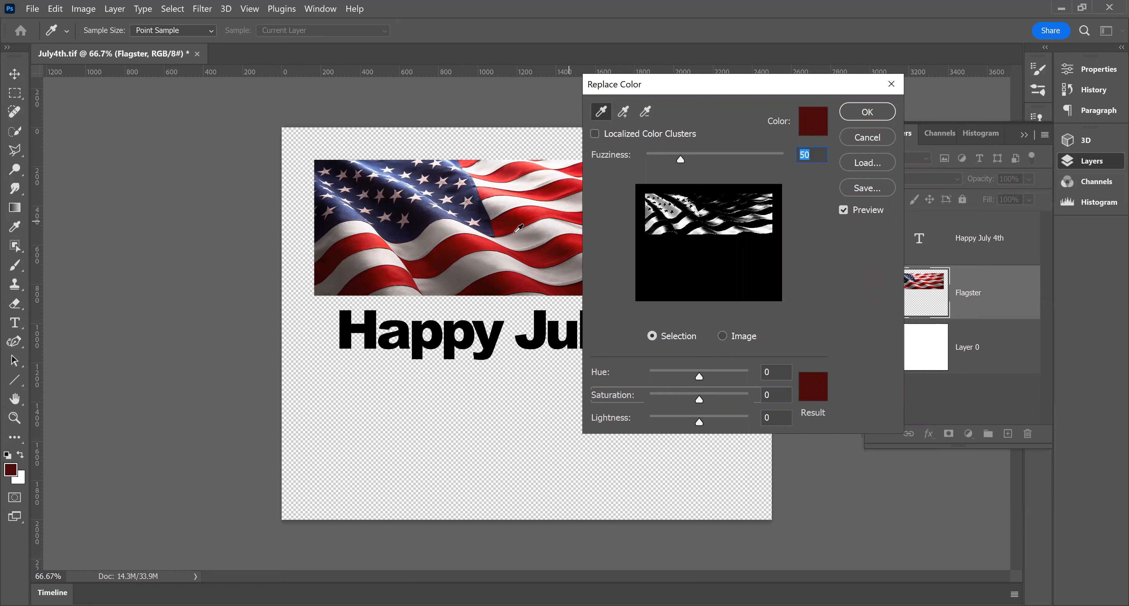
pyautogui.click(487, 239)
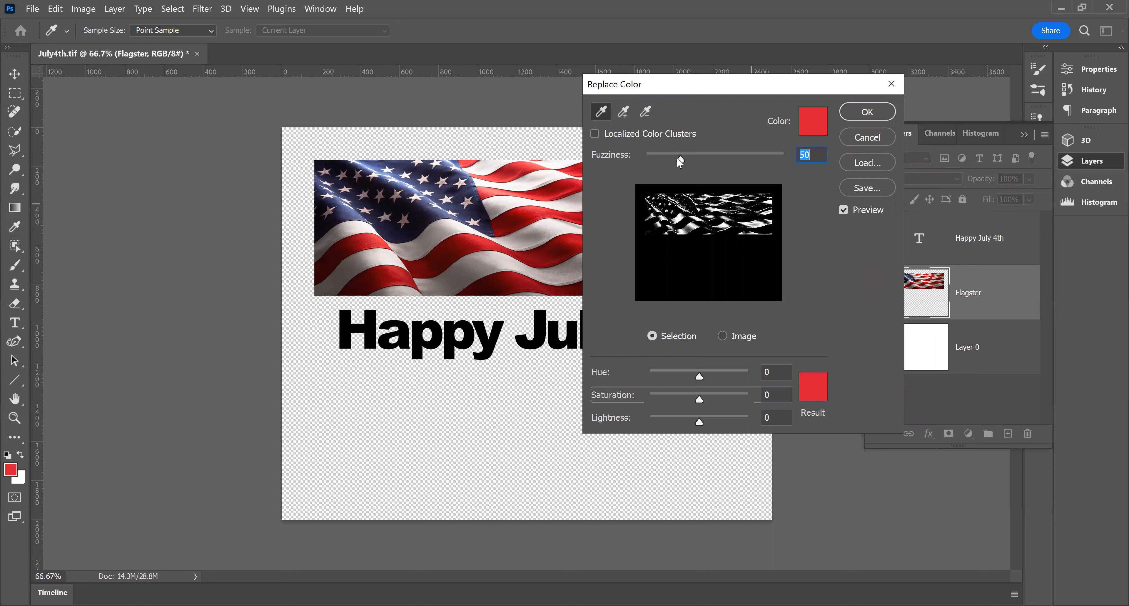
# Step: Set the Replace Color fuzziness to 120 and shift the replacement hue to +73, keeping the flag uncovered by the dialog
pyautogui.moveTo(678, 157); pyautogui.dragTo(728, 159)
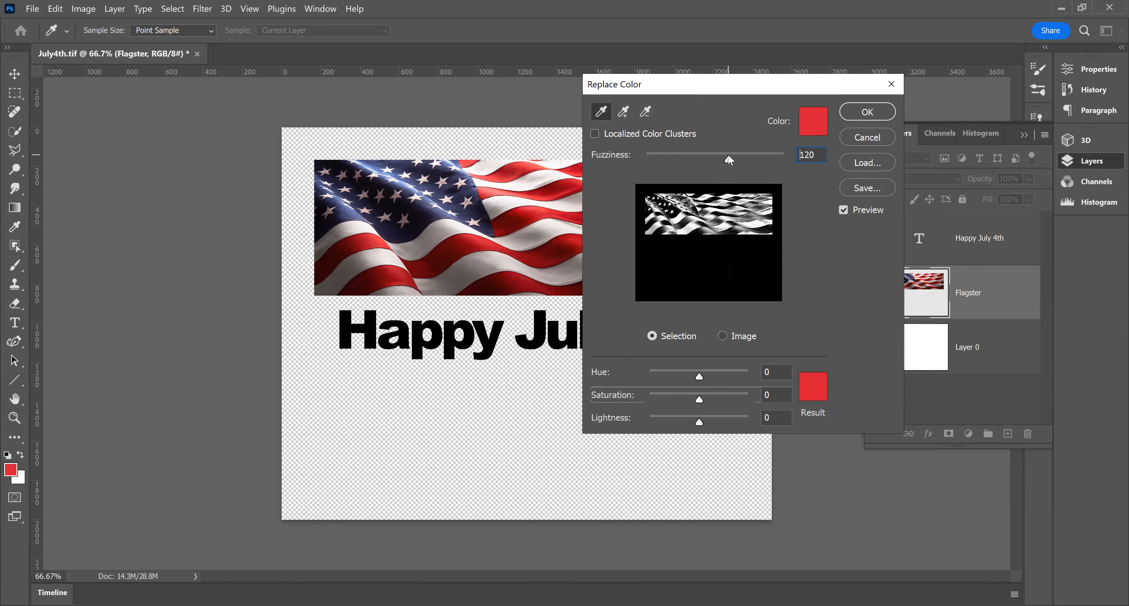
pyautogui.click(729, 160)
pyautogui.moveTo(865, 91); pyautogui.dragTo(1020, 101)
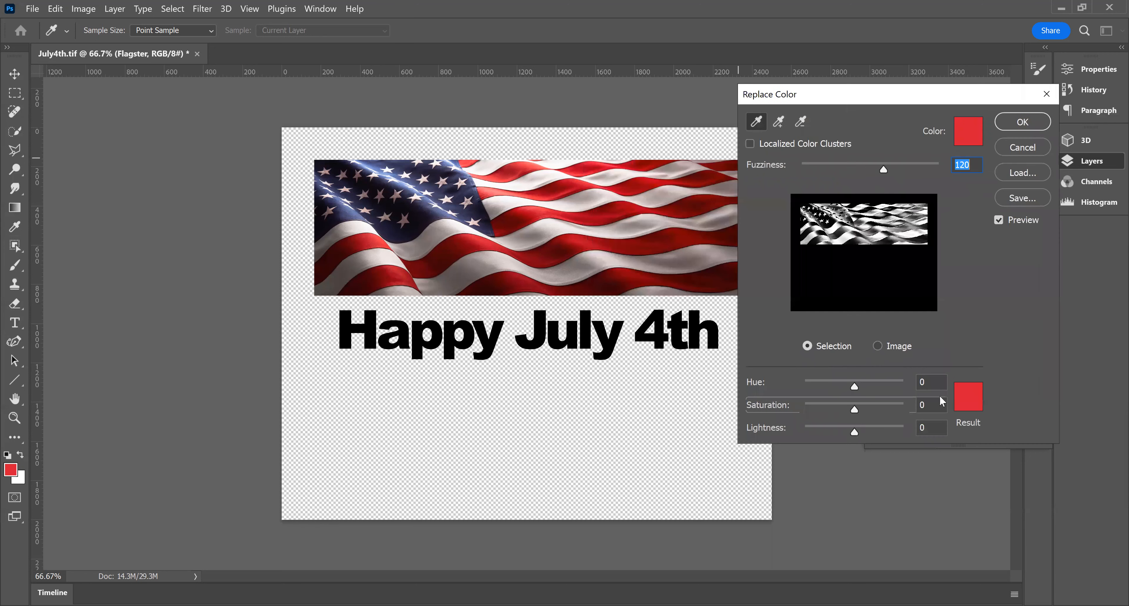
pyautogui.moveTo(855, 388); pyautogui.dragTo(868, 389)
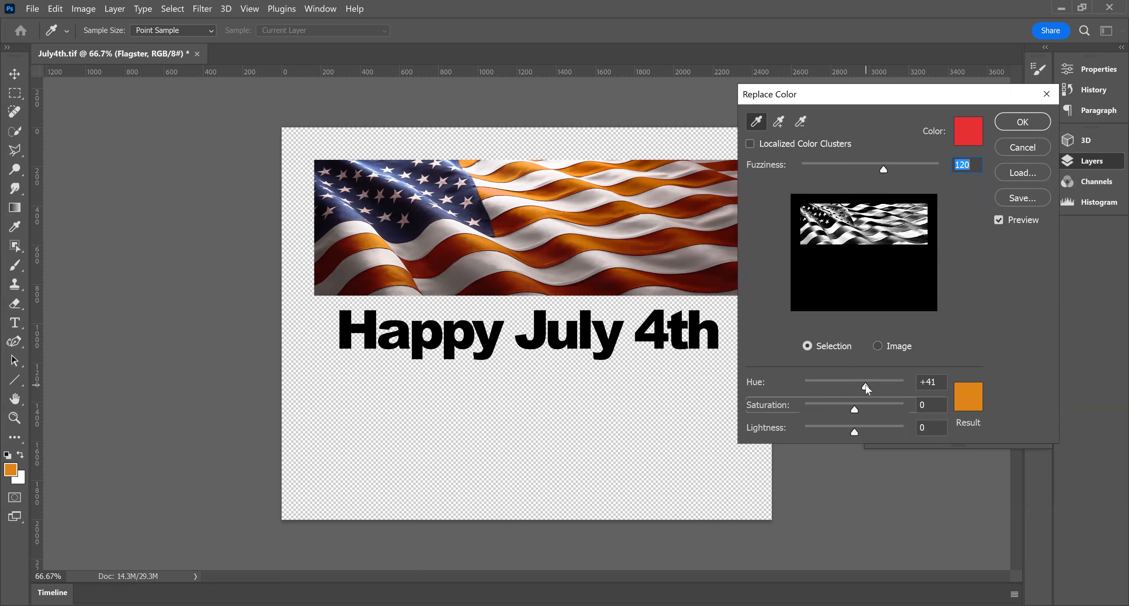
pyautogui.moveTo(867, 388); pyautogui.dragTo(872, 387)
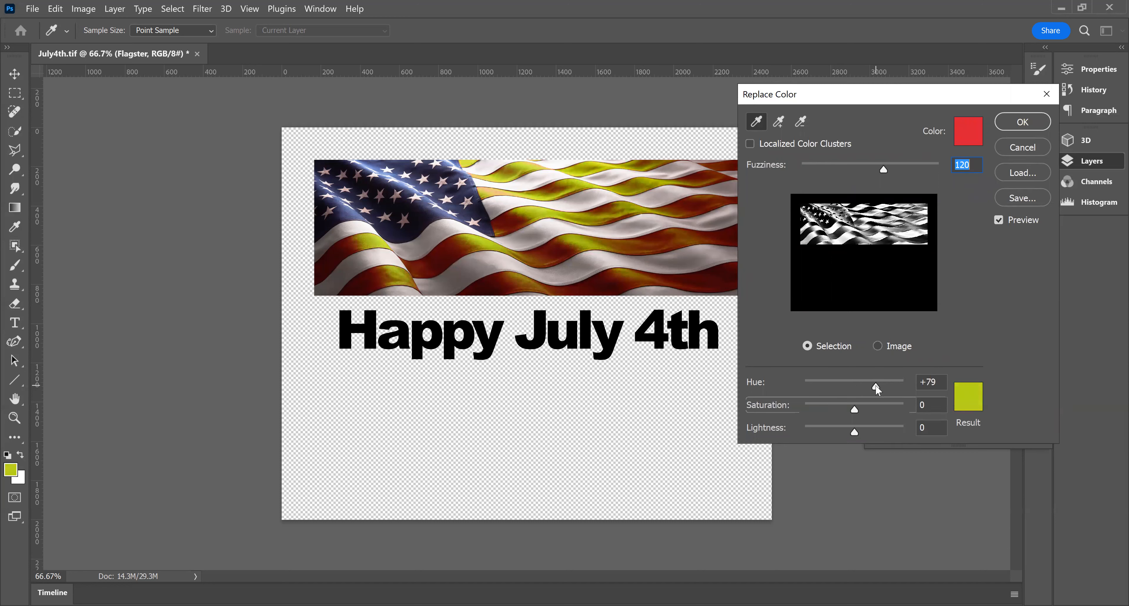
pyautogui.moveTo(876, 386)
pyautogui.mouseDown()
pyautogui.moveTo(903, 383)
pyautogui.moveTo(863, 385)
pyautogui.moveTo(873, 386)
pyautogui.mouseUp()
# Step: Raise the Replace Color fuzziness to 200 and set the replacement hue to +44 to turn the red stripes orange
pyautogui.moveTo(883, 170); pyautogui.dragTo(953, 169)
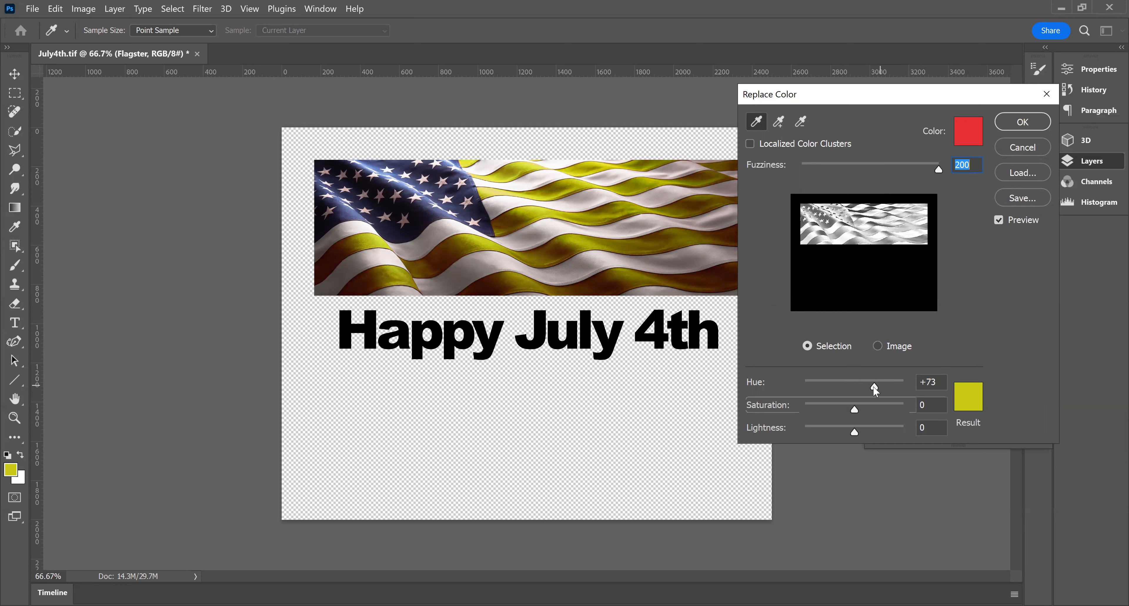
pyautogui.moveTo(874, 390)
pyautogui.mouseDown()
pyautogui.moveTo(886, 386)
pyautogui.moveTo(794, 390)
pyautogui.moveTo(866, 386)
pyautogui.mouseUp()
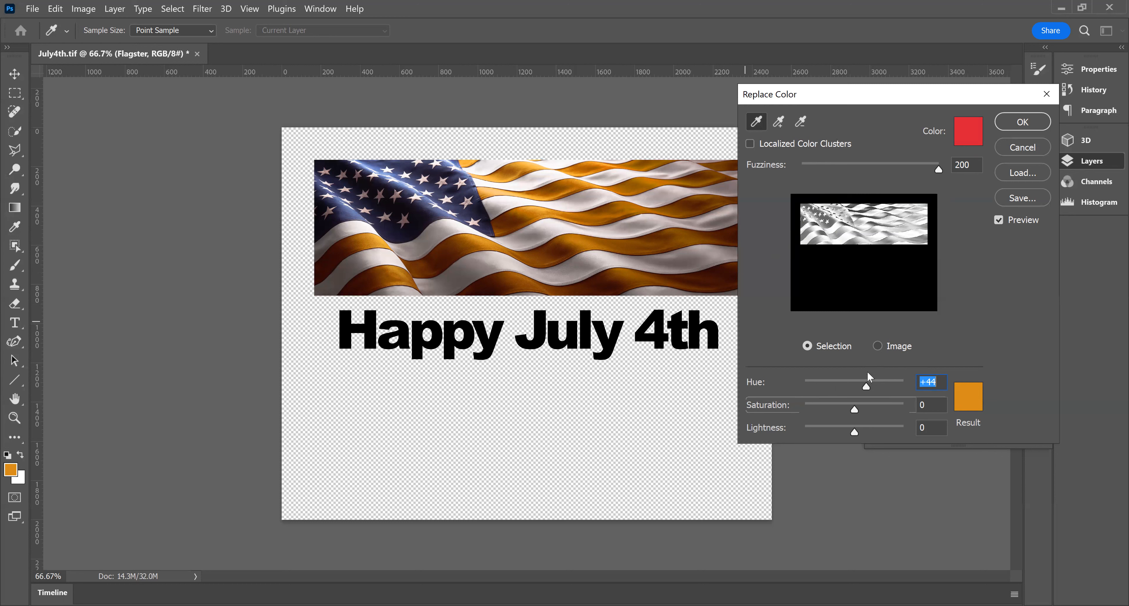
# Step: Try Replace Color with hue -180, and with hue +4, saturation +100 and lightness +36 and -1, and cancel the adjustment
pyautogui.moveTo(866, 390); pyautogui.dragTo(804, 385)
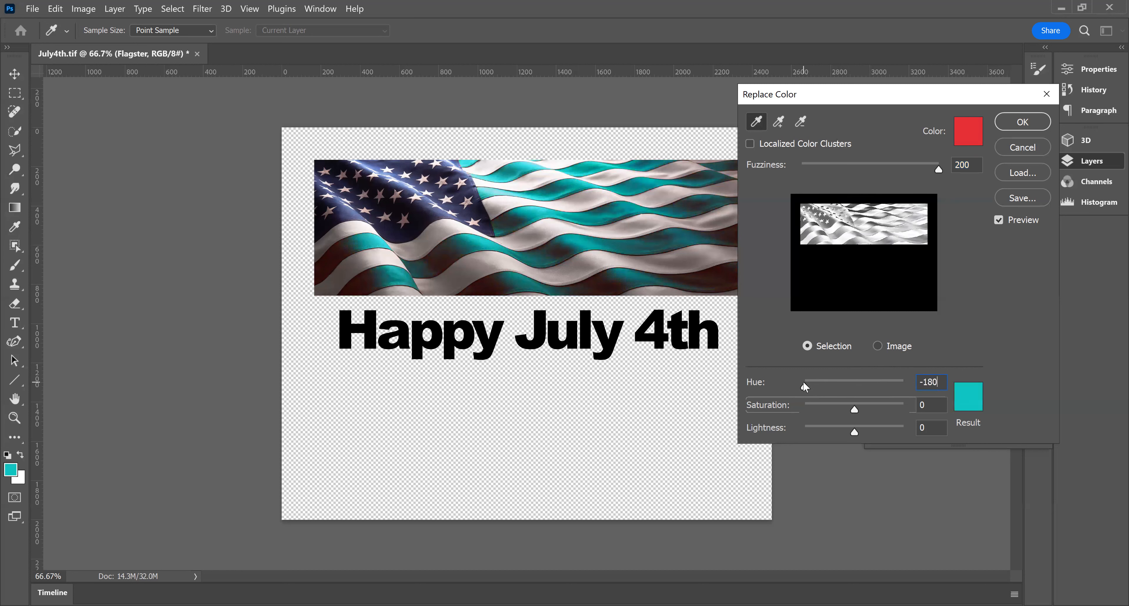
pyautogui.moveTo(806, 381); pyautogui.dragTo(894, 407)
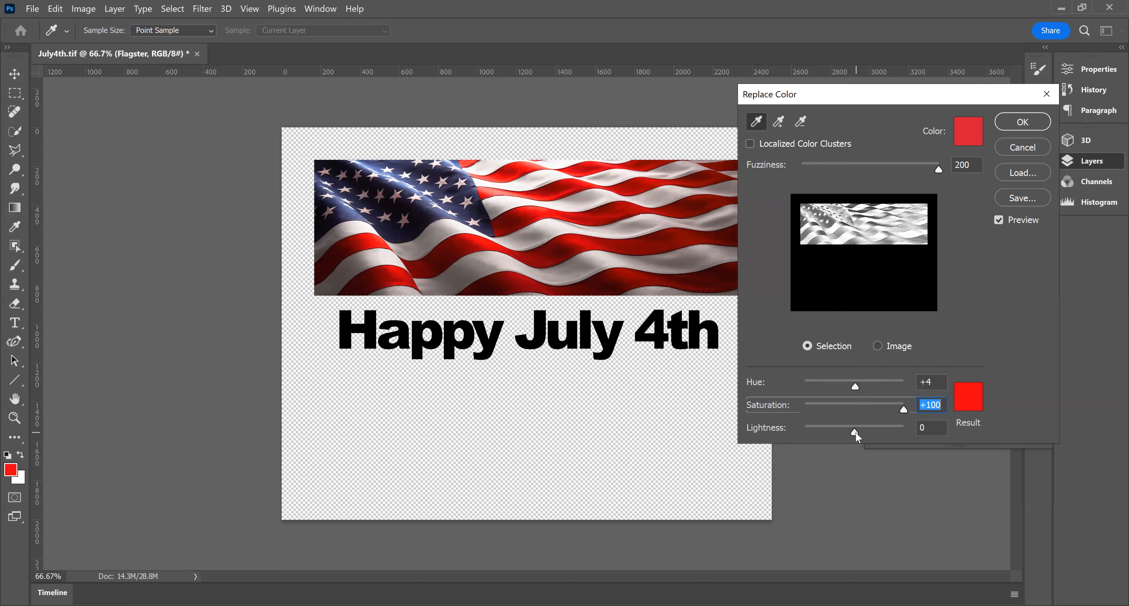
pyautogui.moveTo(854, 431); pyautogui.dragTo(874, 419)
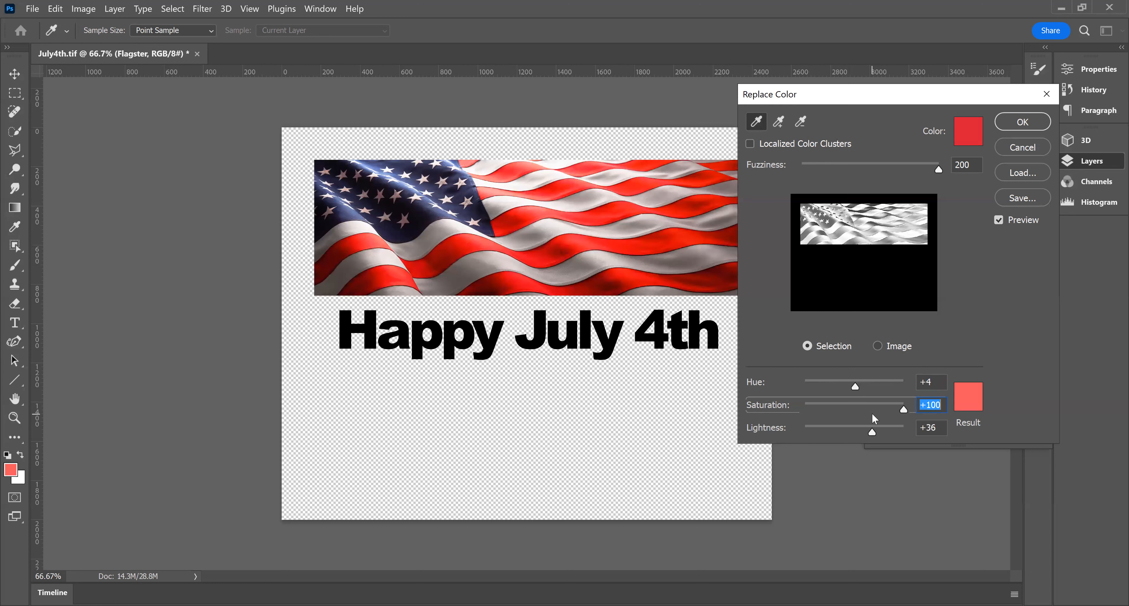
pyautogui.moveTo(869, 417); pyautogui.dragTo(854, 415)
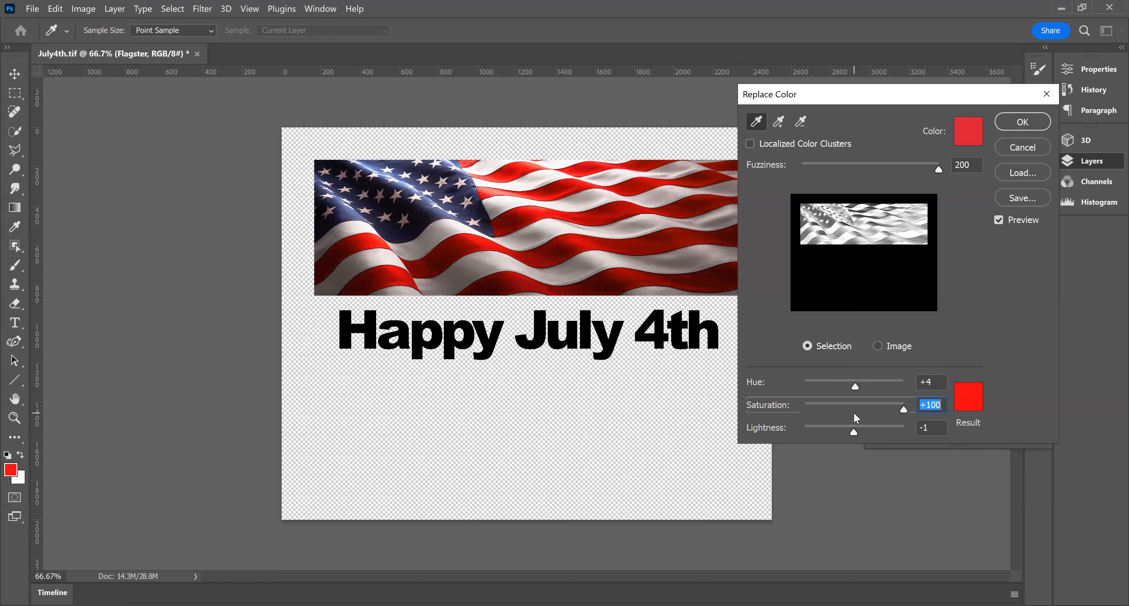
pyautogui.press('Tab')
pyautogui.click(1027, 144)
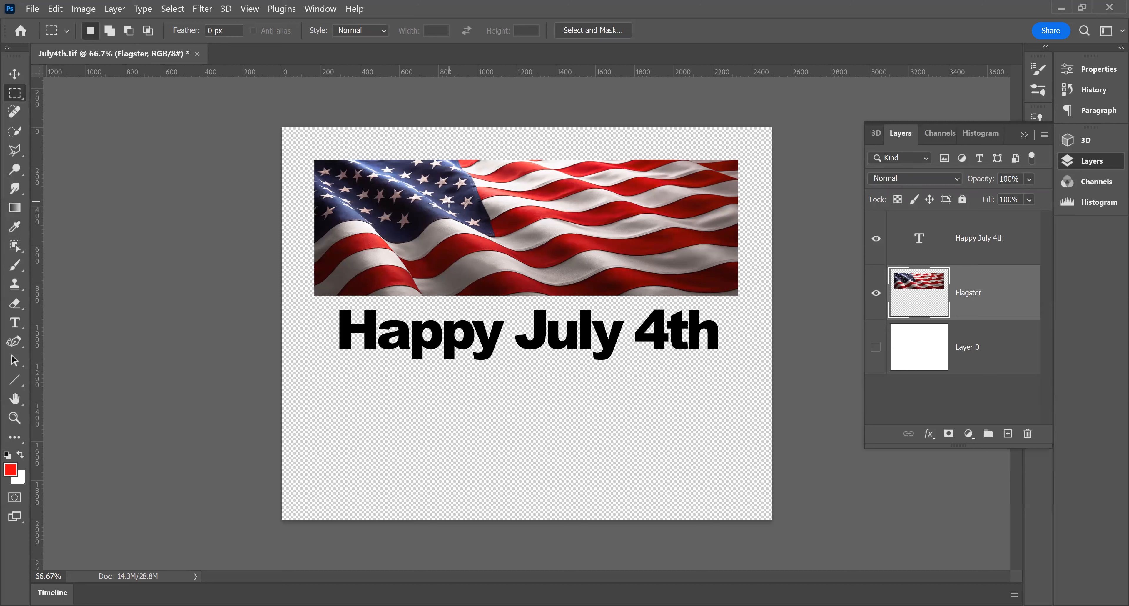
pyautogui.click(91, 11)
pyautogui.moveTo(104, 45)
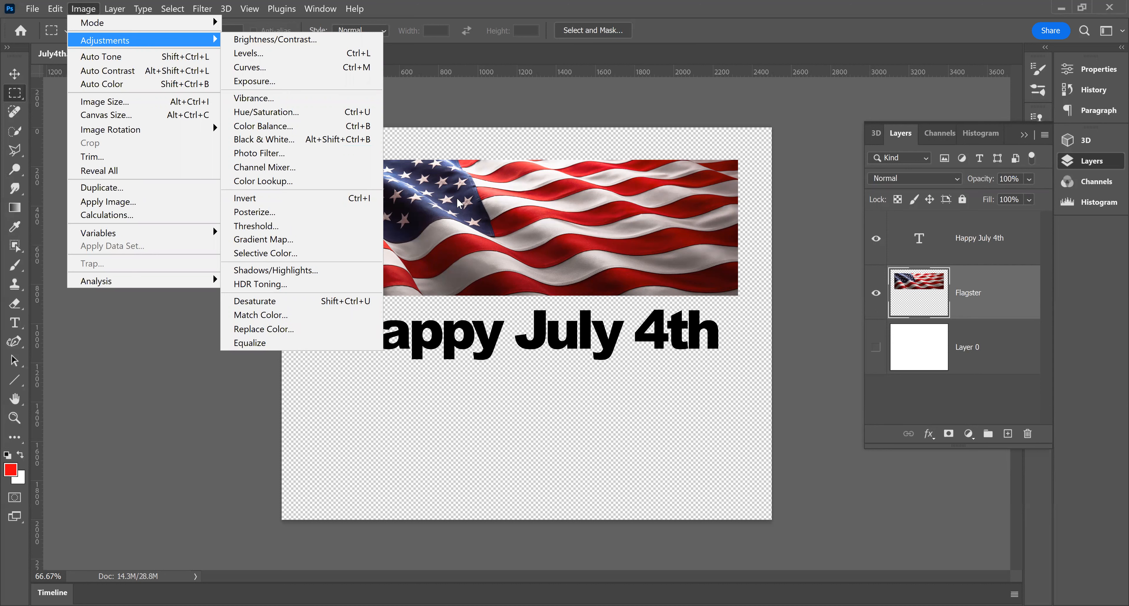
pyautogui.click(210, 390)
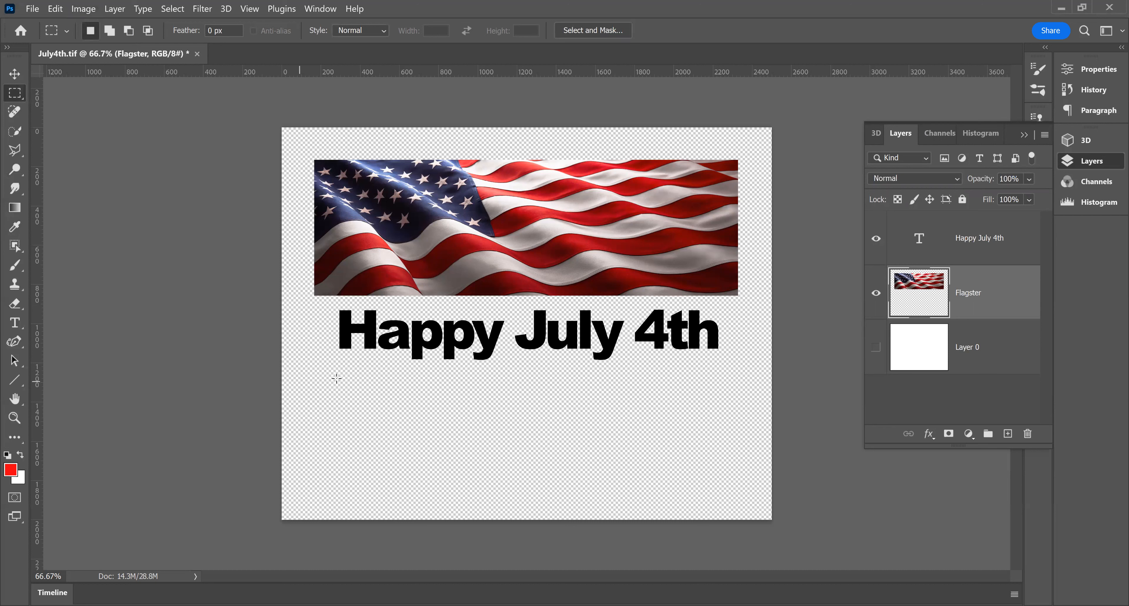
# Step: Select the entire "Happy July 4th" text and preview the blue #2483ba, at hue 202°, as its text color
pyautogui.click(17, 326)
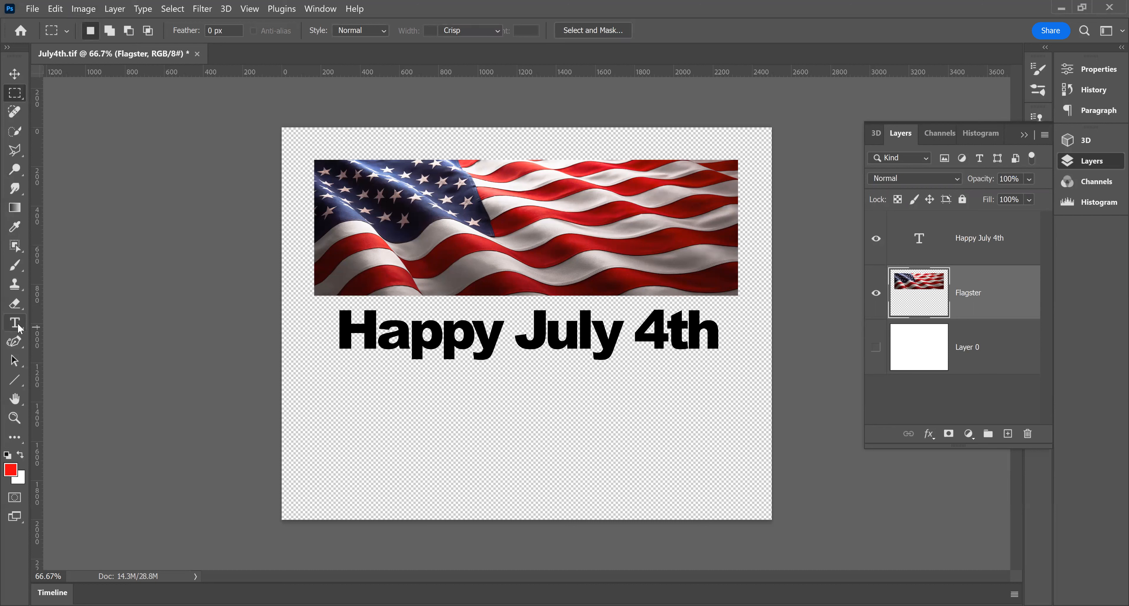
pyautogui.moveTo(341, 329); pyautogui.dragTo(723, 326)
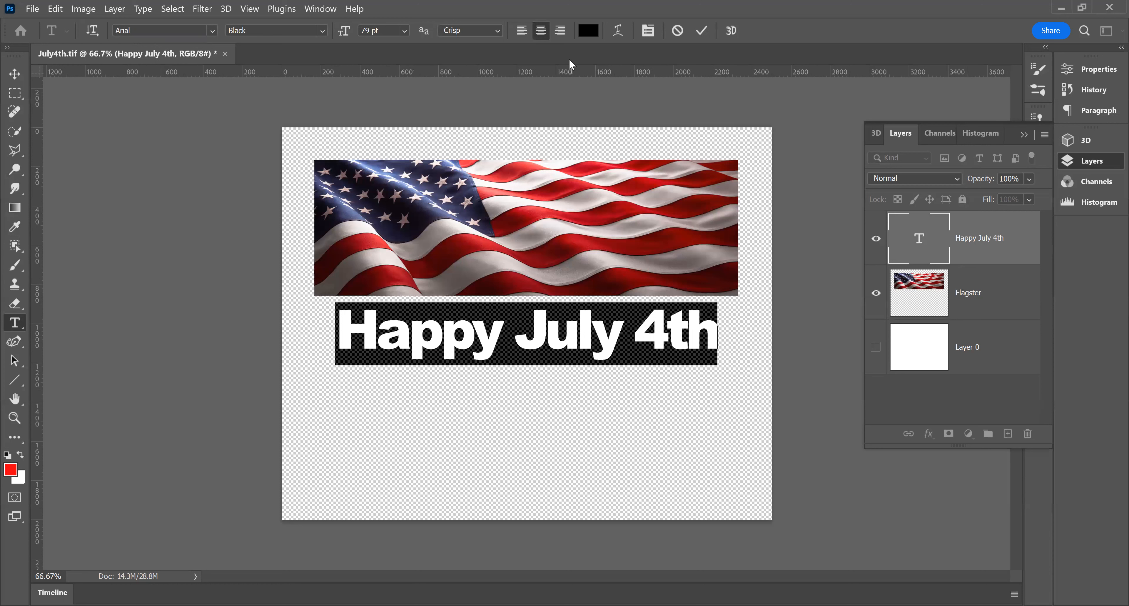
pyautogui.click(591, 35)
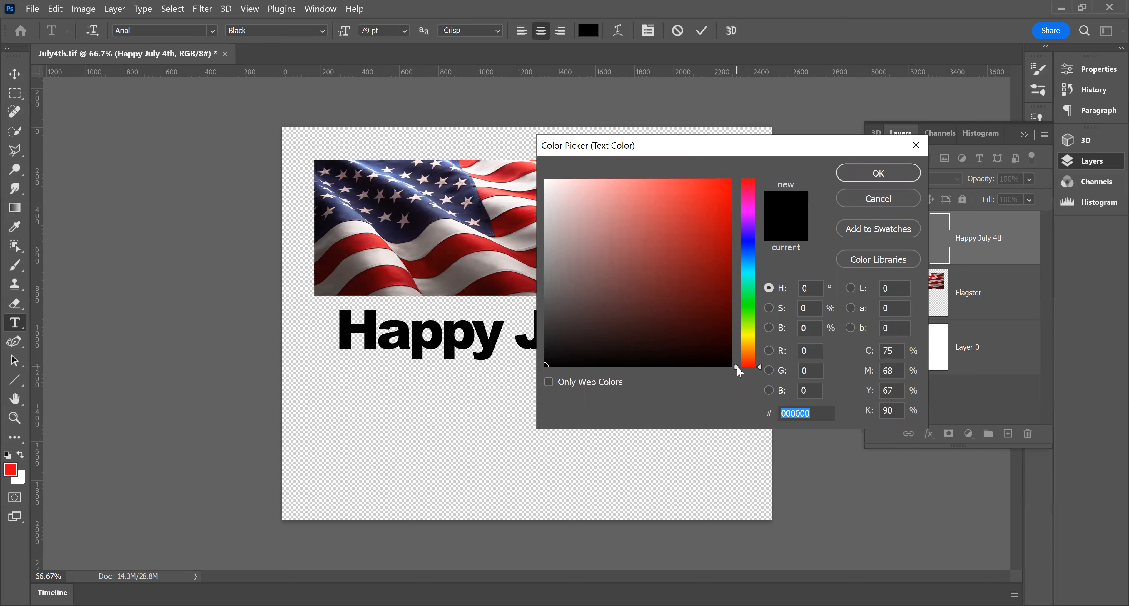
pyautogui.moveTo(734, 362); pyautogui.dragTo(737, 259)
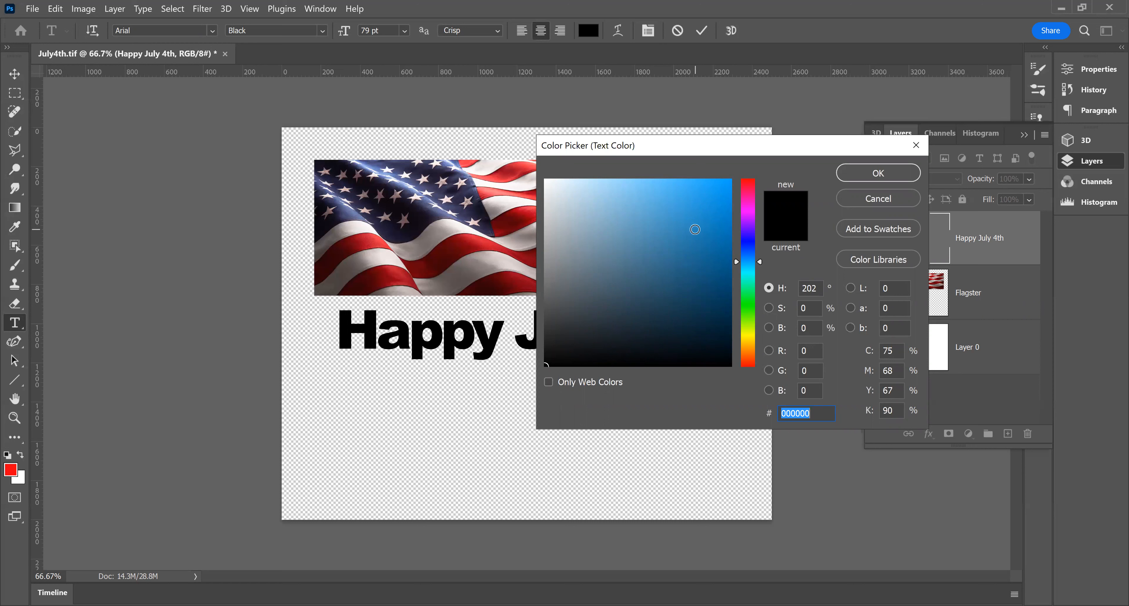
pyautogui.click(696, 229)
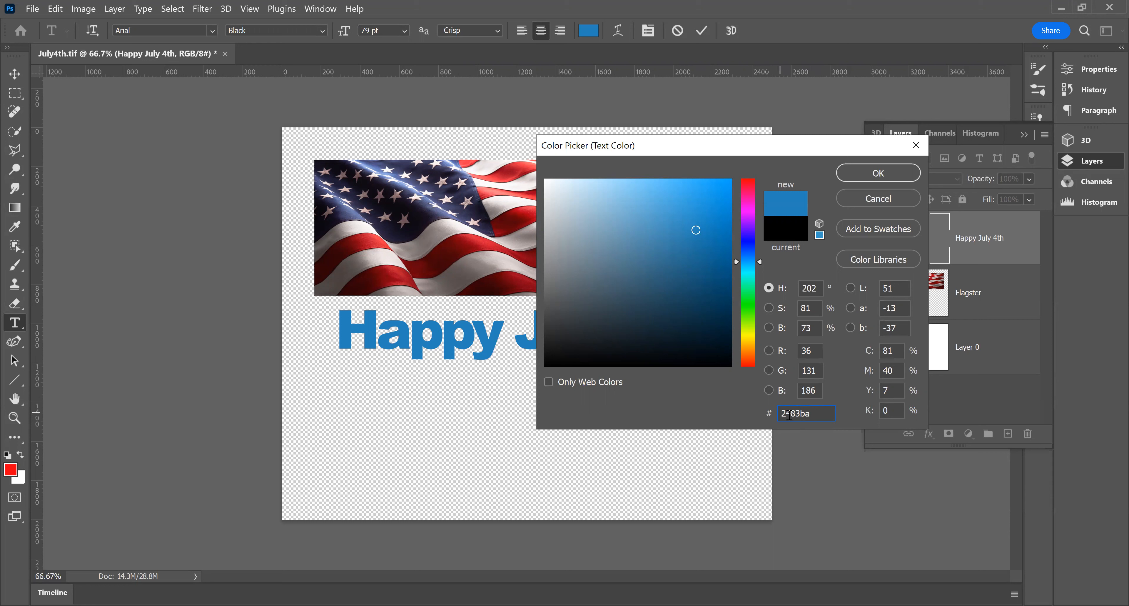
# Step: Try black, white and the dark navy #172731 as the color of the selected text
pyautogui.moveTo(552, 346); pyautogui.dragTo(529, 386)
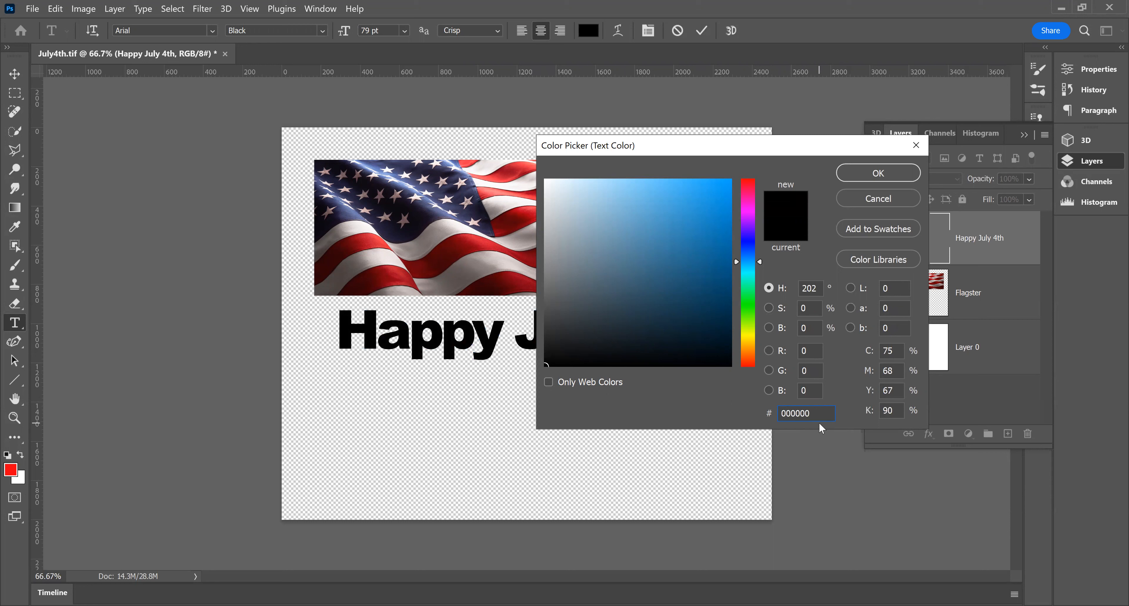
pyautogui.click(545, 182)
pyautogui.moveTo(546, 181); pyautogui.dragTo(534, 167)
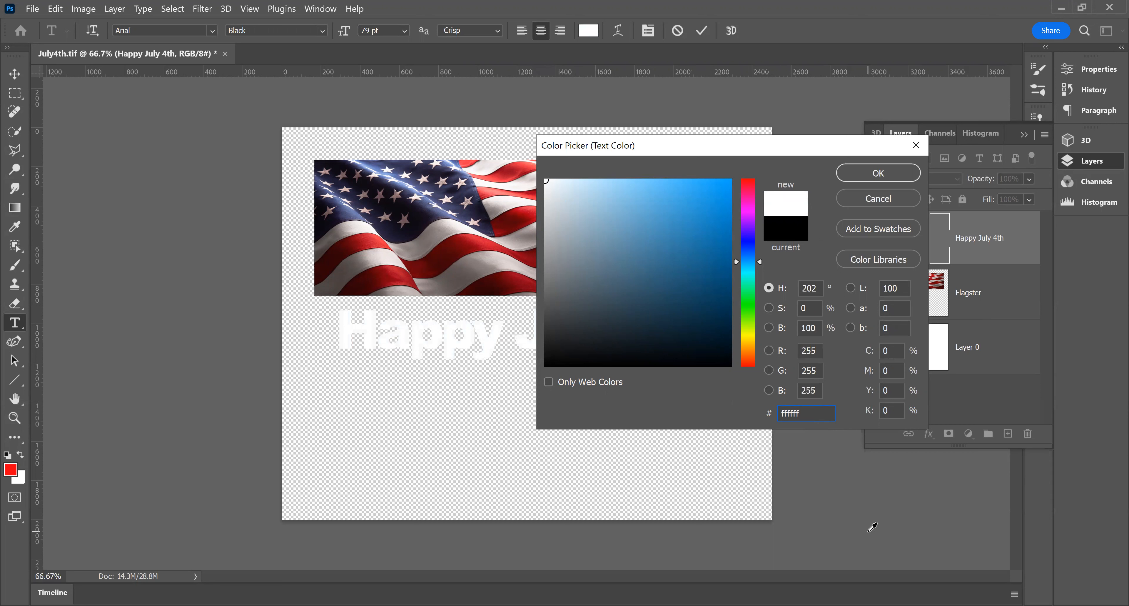
pyautogui.click(644, 329)
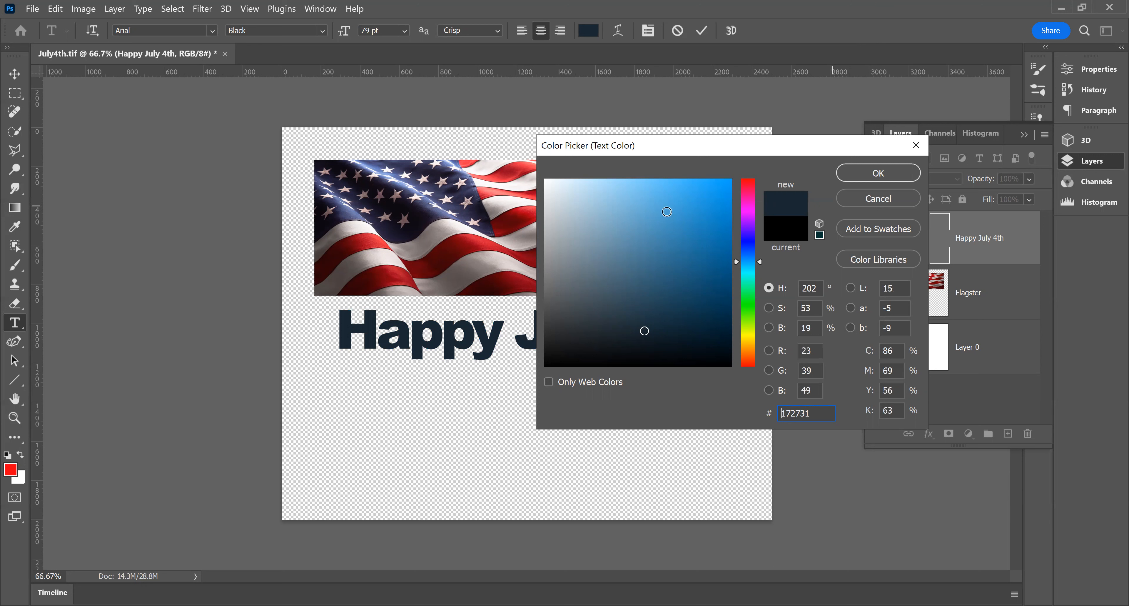
# Step: Apply the blue #307aa5 as the text color and commit the edit to the text layer
pyautogui.click(677, 244)
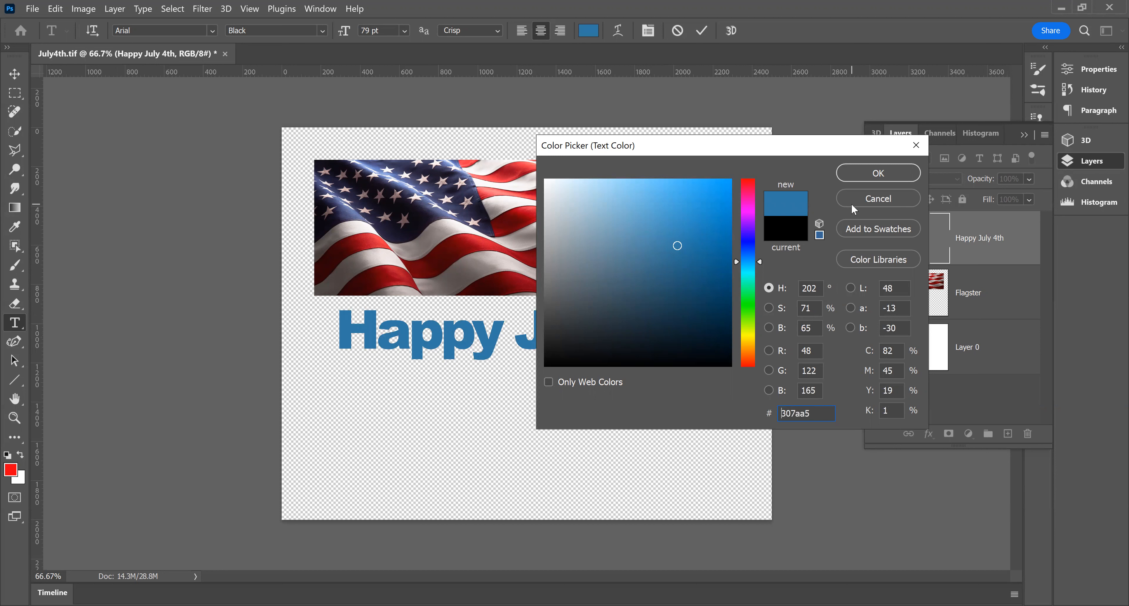
pyautogui.click(870, 176)
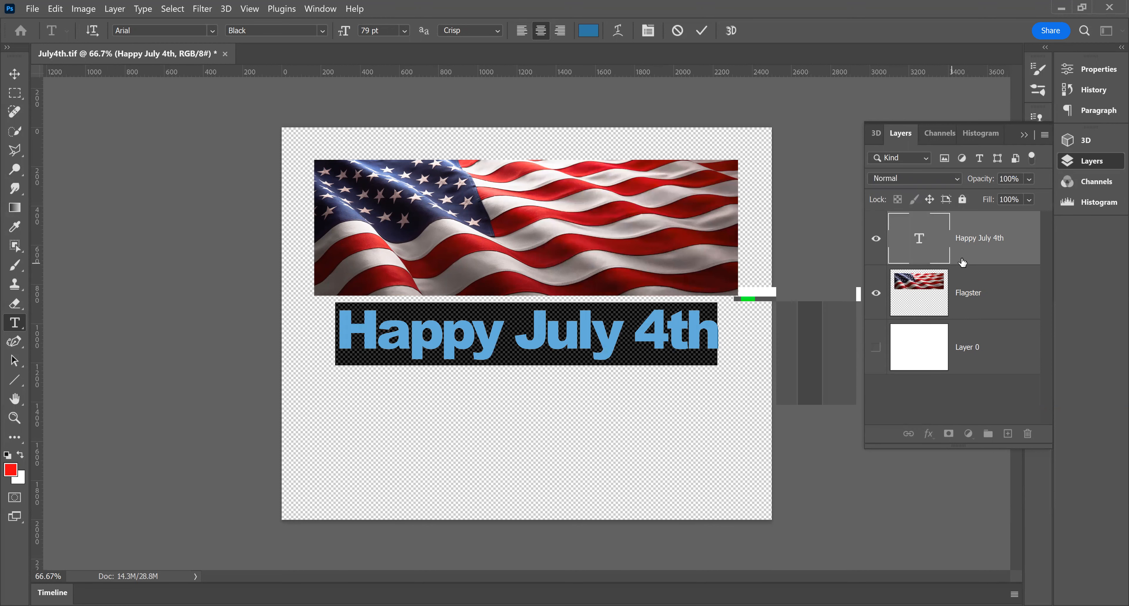
pyautogui.hotkey('ctrl', 'h')
pyautogui.click(950, 231)
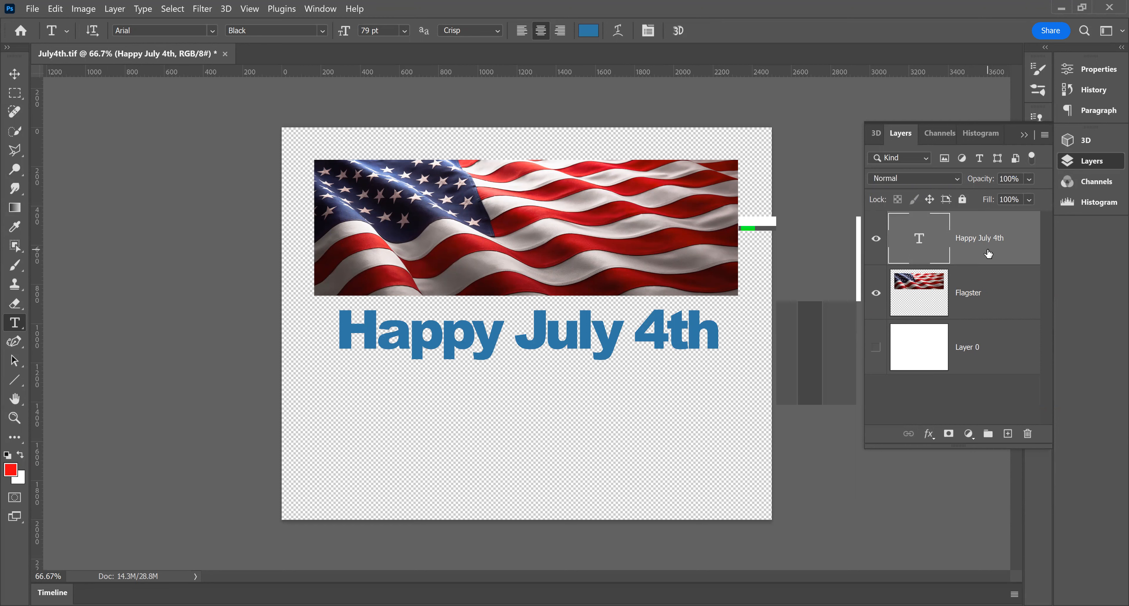
# Step: Add a drop shadow to the Happy July 4th layer and bring up its settings, uncovering more of the text on the canvas
pyautogui.doubleClick(989, 253)
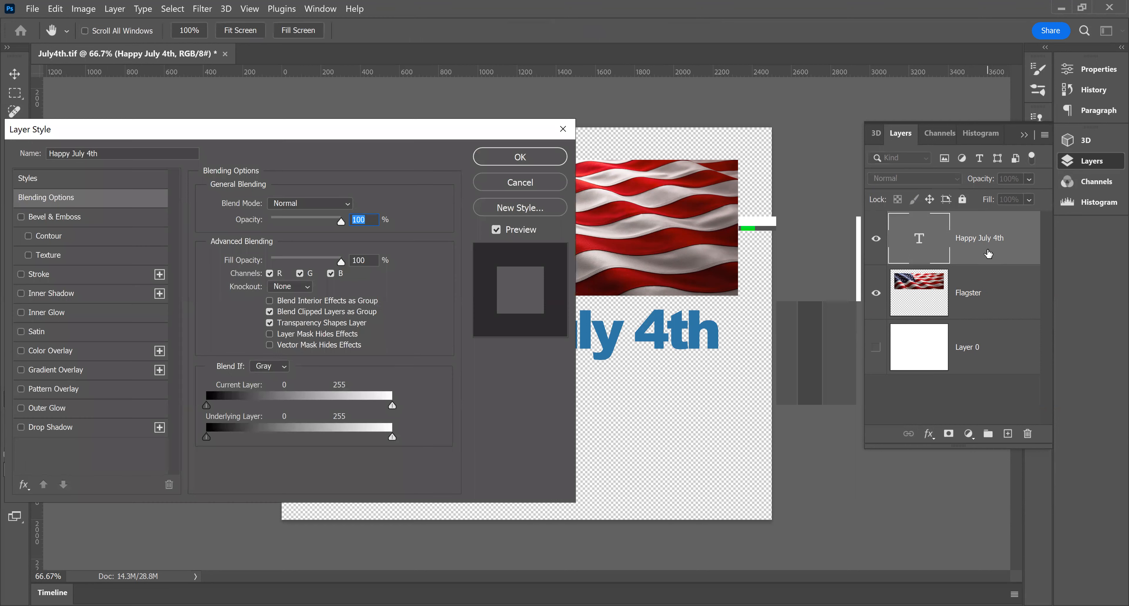
pyautogui.click(21, 427)
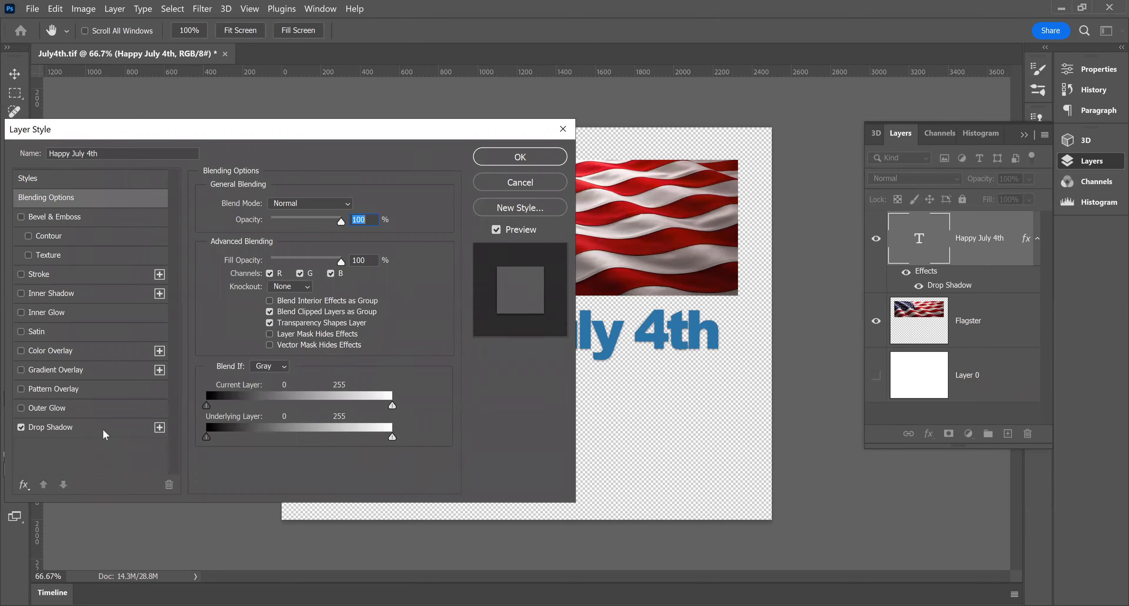
pyautogui.click(94, 427)
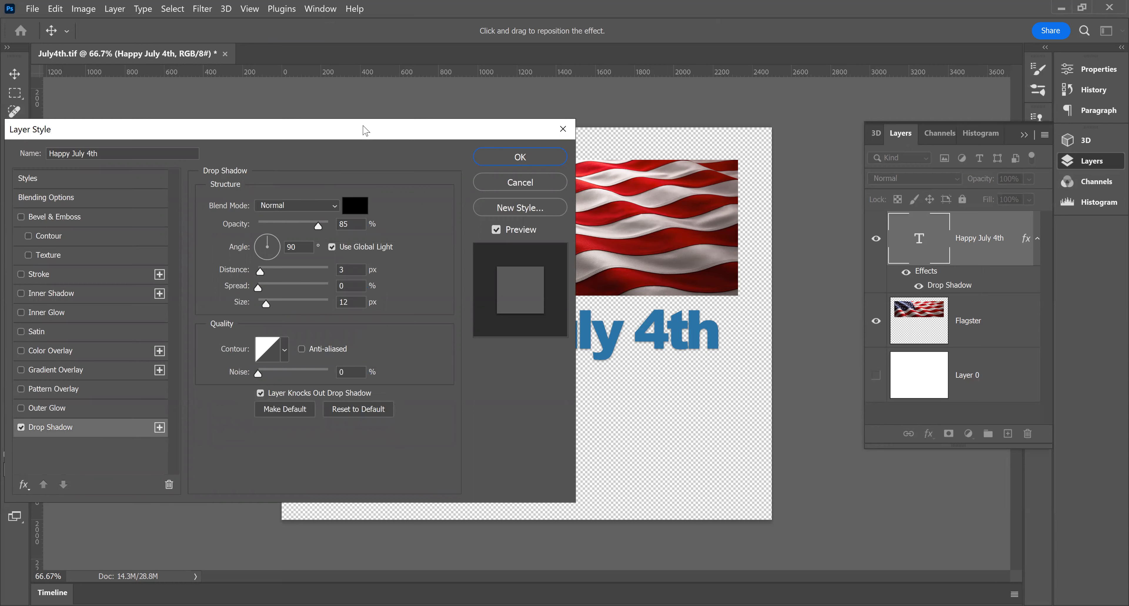
pyautogui.moveTo(366, 130); pyautogui.dragTo(244, 60)
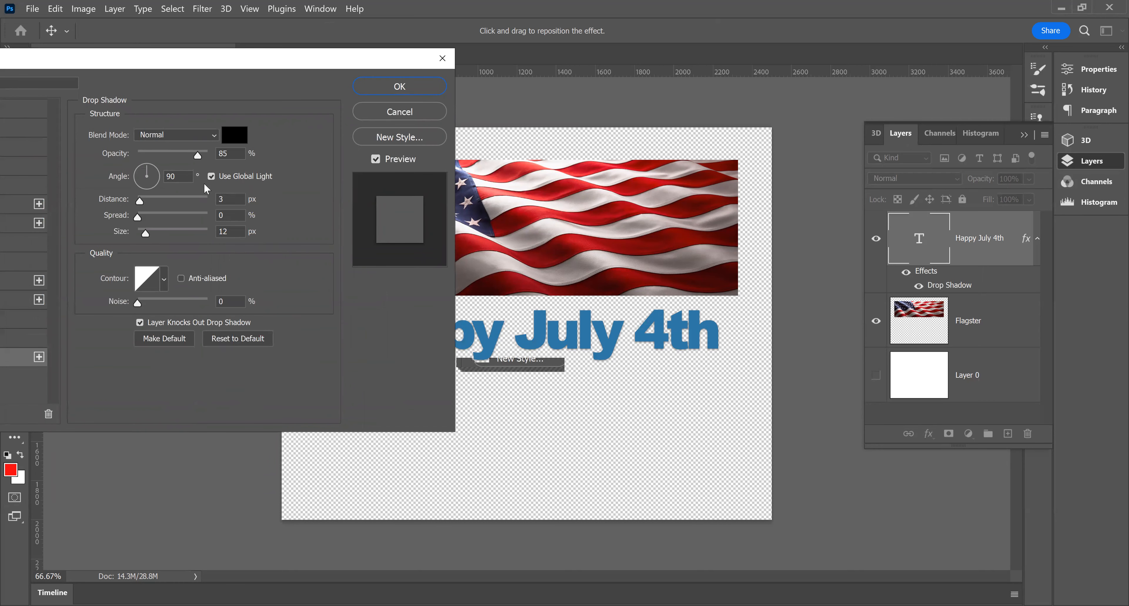
# Step: Set the drop shadow's opacity to 100%, angle to 123° and distance to 17 px
pyautogui.moveTo(197, 156); pyautogui.dragTo(234, 156)
pyautogui.click(234, 156)
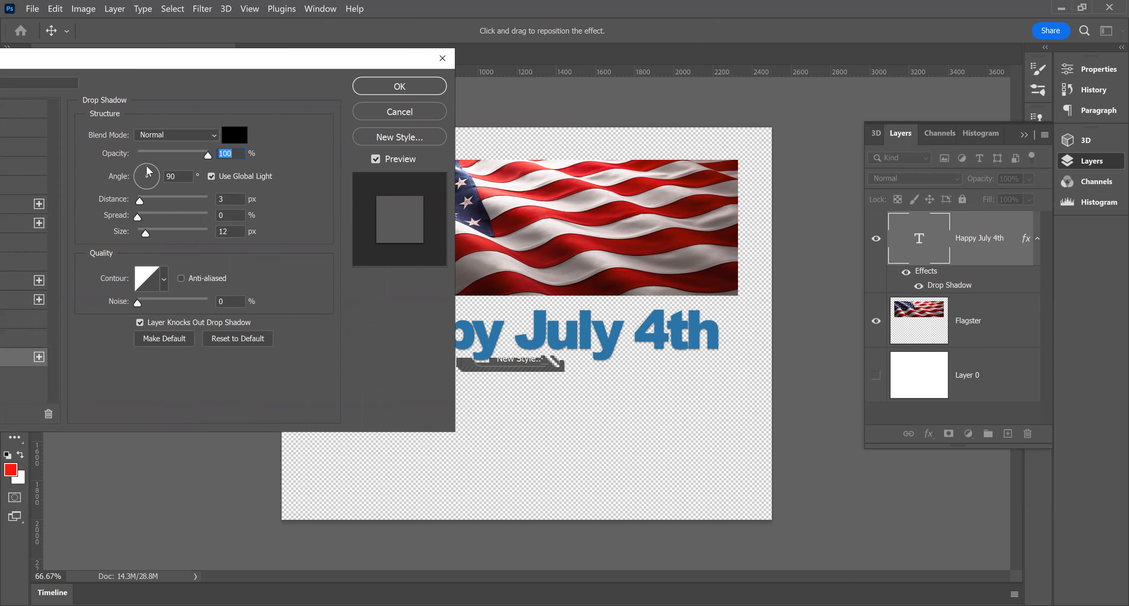
pyautogui.moveTo(142, 165); pyautogui.dragTo(139, 164)
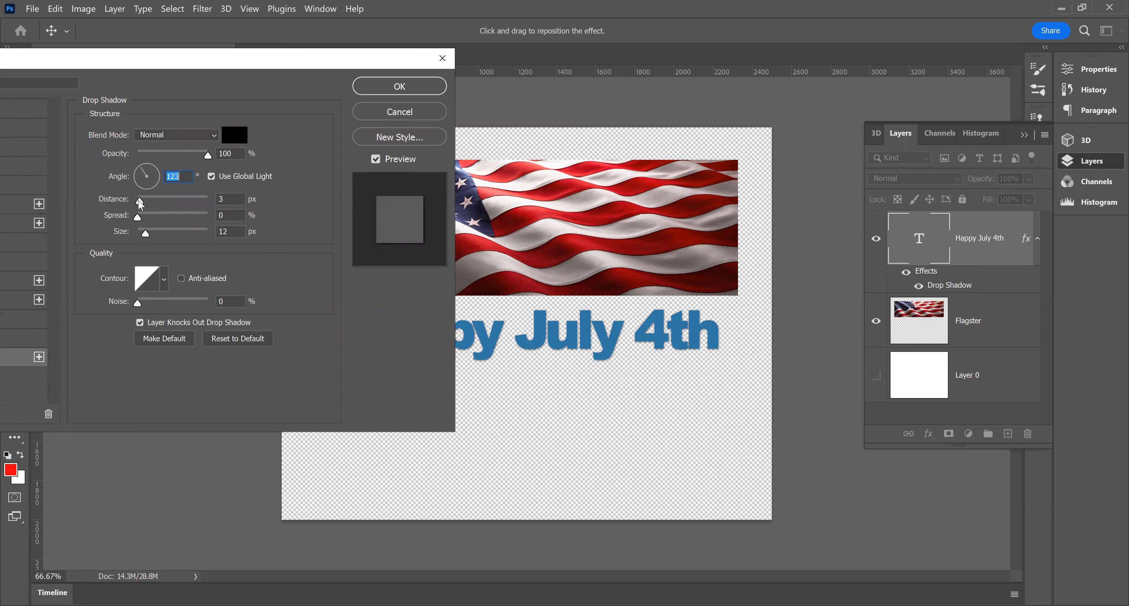
pyautogui.moveTo(140, 203); pyautogui.dragTo(169, 207)
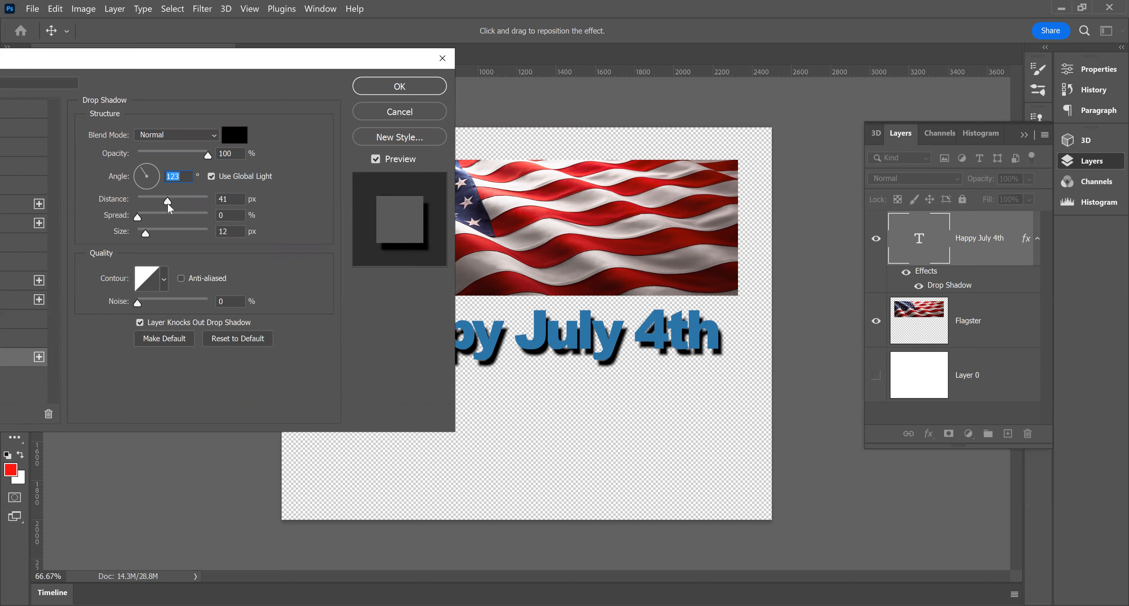
pyautogui.moveTo(168, 204)
pyautogui.mouseDown()
pyautogui.moveTo(148, 201)
pyautogui.moveTo(185, 203)
pyautogui.moveTo(150, 201)
pyautogui.mouseUp()
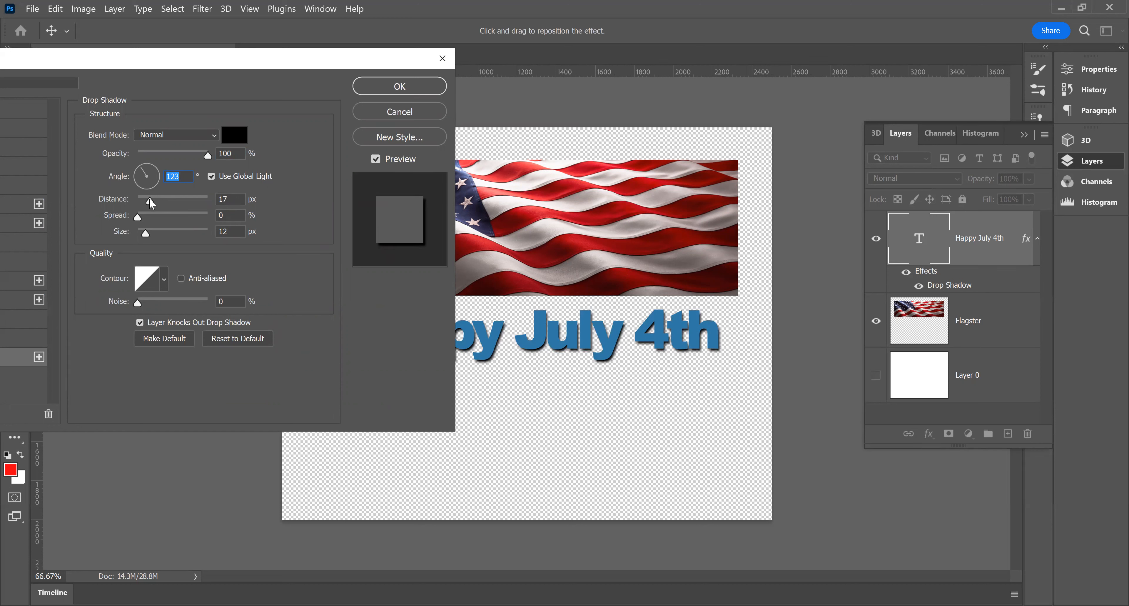
pyautogui.press('Tab')
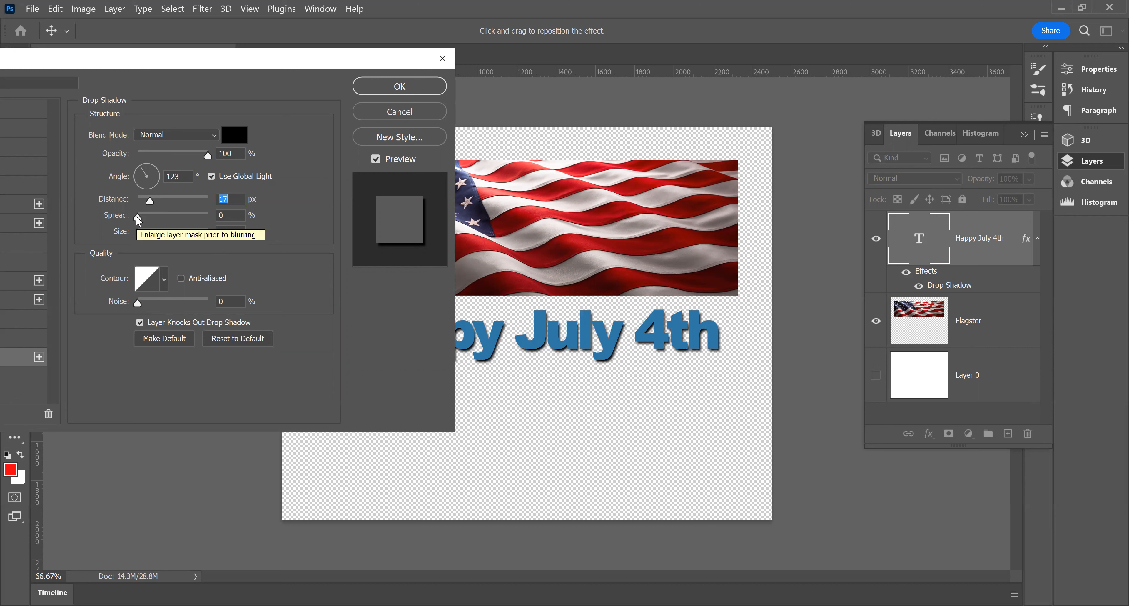
# Step: Try drop shadow spreads of 73% and 100%, settling on a size of 40 px with a spread of 49%
pyautogui.moveTo(138, 216)
pyautogui.mouseDown()
pyautogui.moveTo(227, 226)
pyautogui.moveTo(189, 217)
pyautogui.moveTo(129, 232)
pyautogui.mouseUp()
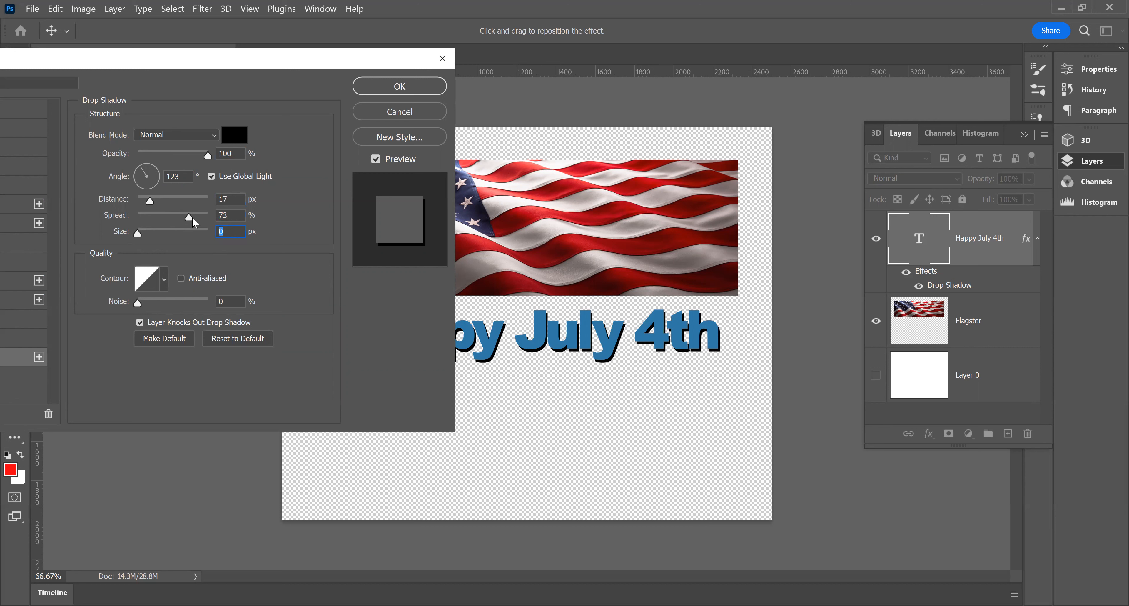
pyautogui.moveTo(190, 215); pyautogui.dragTo(218, 222)
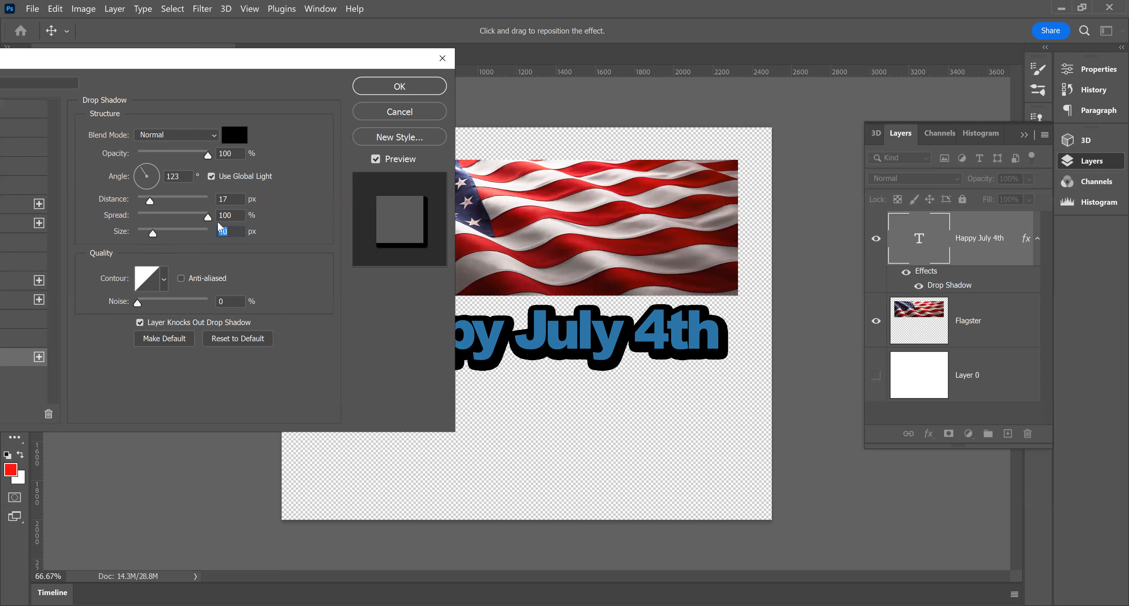
pyautogui.moveTo(220, 225); pyautogui.dragTo(171, 216)
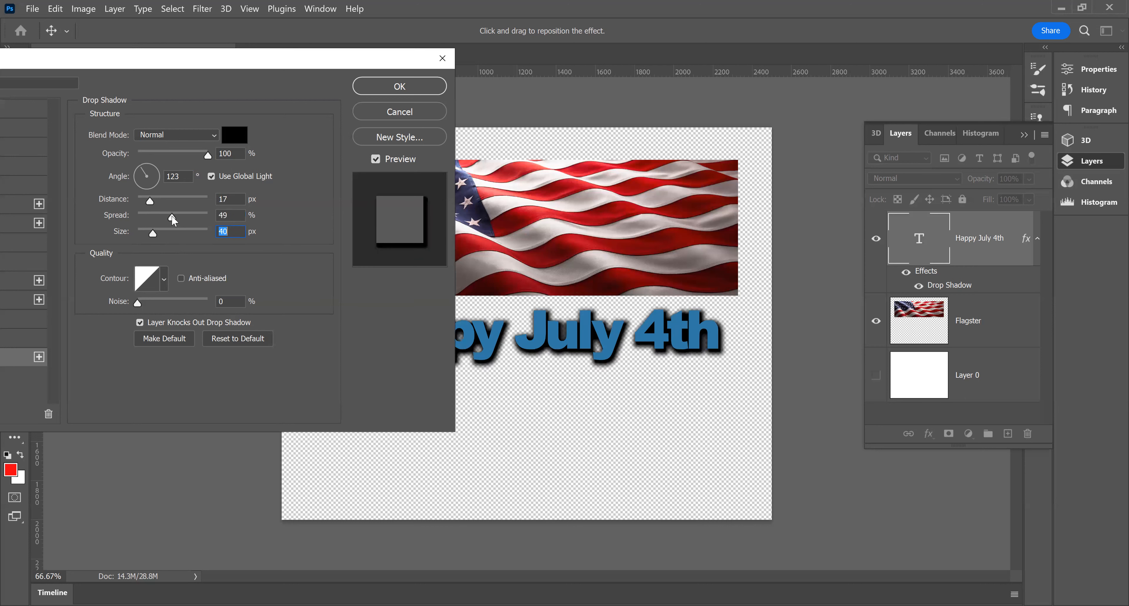
# Step: Change the drop shadow color to orange #af6310 and raise its spread to 70%, keeping the text in view
pyautogui.click(237, 137)
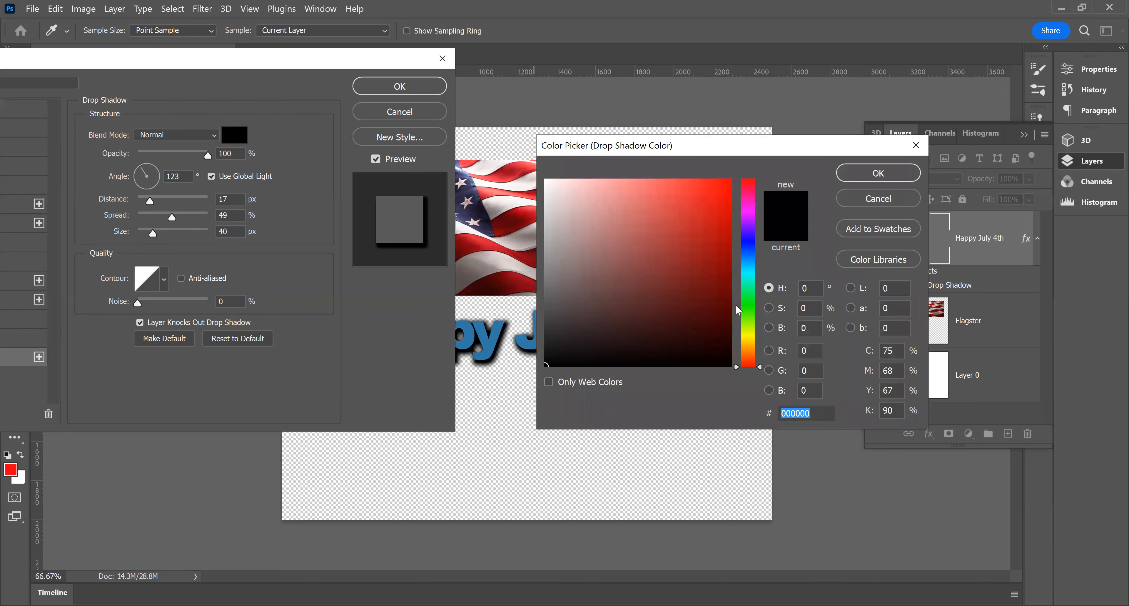
pyautogui.moveTo(739, 358); pyautogui.dragTo(742, 350)
pyautogui.click(715, 239)
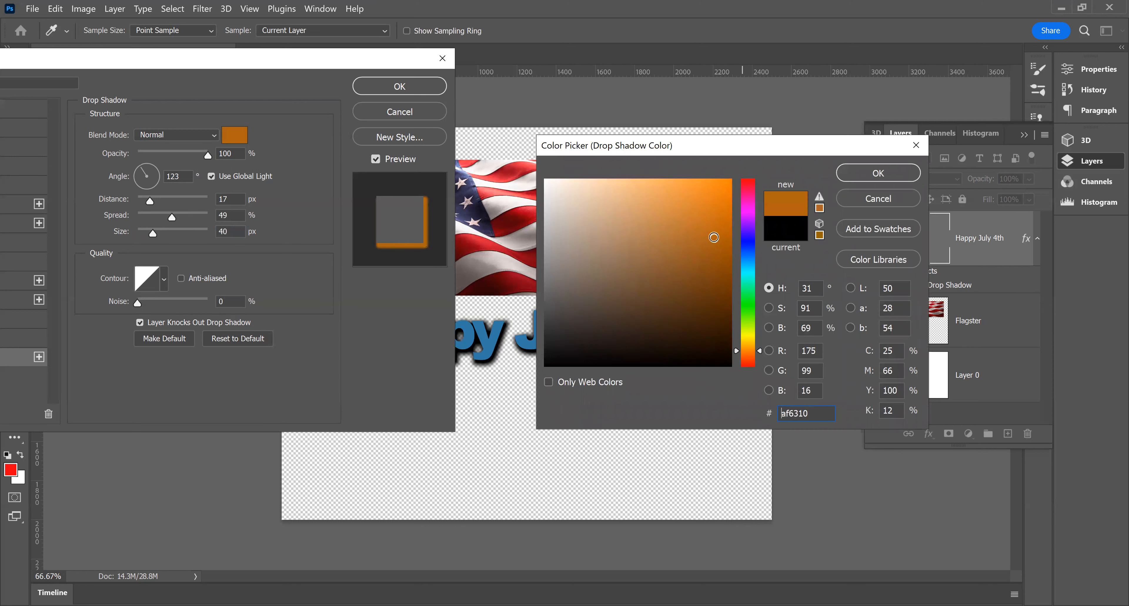
pyautogui.click(890, 174)
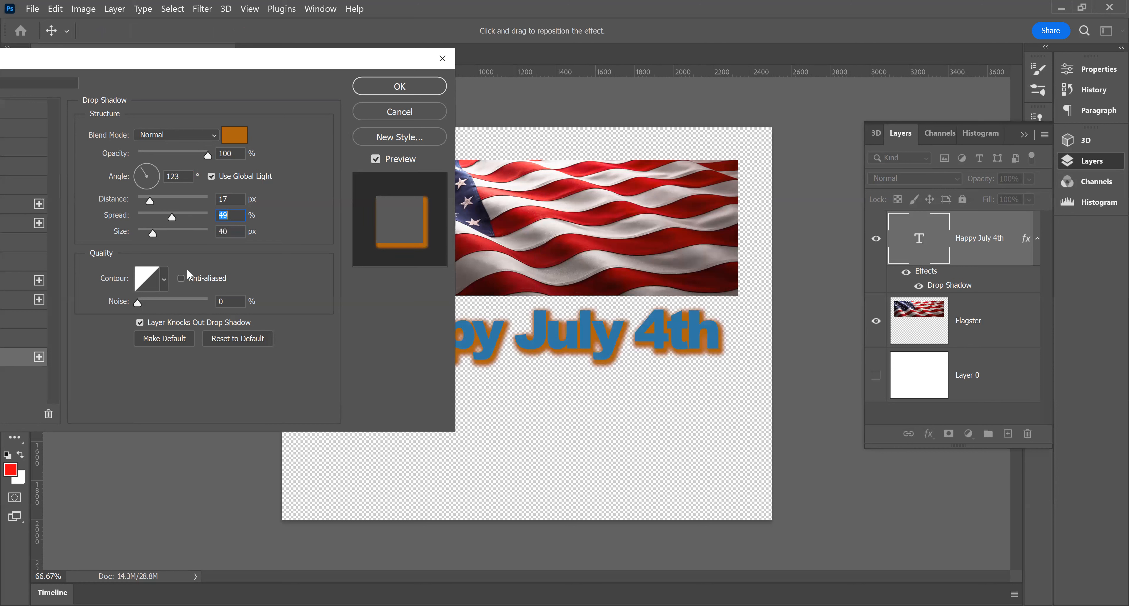
pyautogui.moveTo(172, 218)
pyautogui.mouseDown()
pyautogui.moveTo(217, 218)
pyautogui.moveTo(187, 218)
pyautogui.mouseUp()
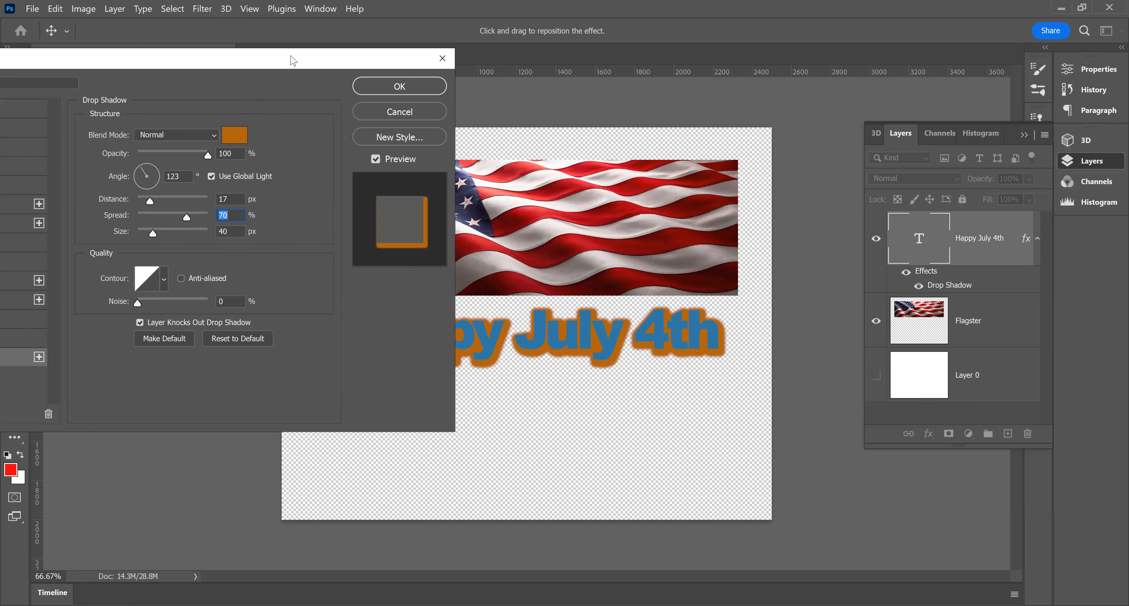
pyautogui.moveTo(293, 61); pyautogui.dragTo(274, 52)
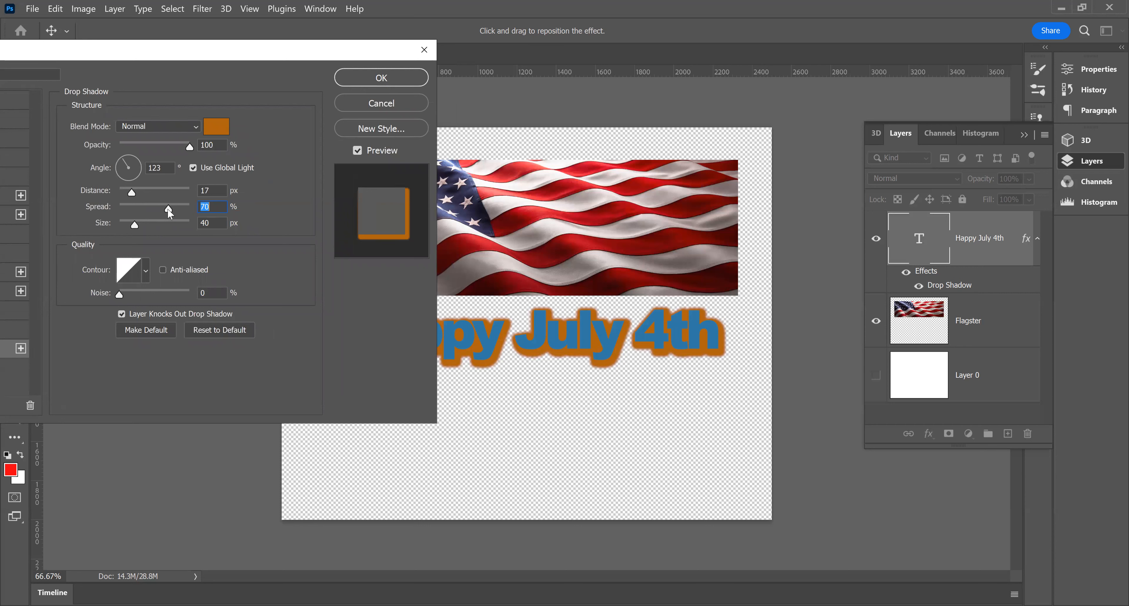
# Step: Try a drop shadow size of 35 px and a distance of 7 px, and discard the layer style changes
pyautogui.moveTo(135, 225)
pyautogui.mouseDown()
pyautogui.moveTo(163, 225)
pyautogui.moveTo(134, 220)
pyautogui.mouseUp()
pyautogui.press('Tab')
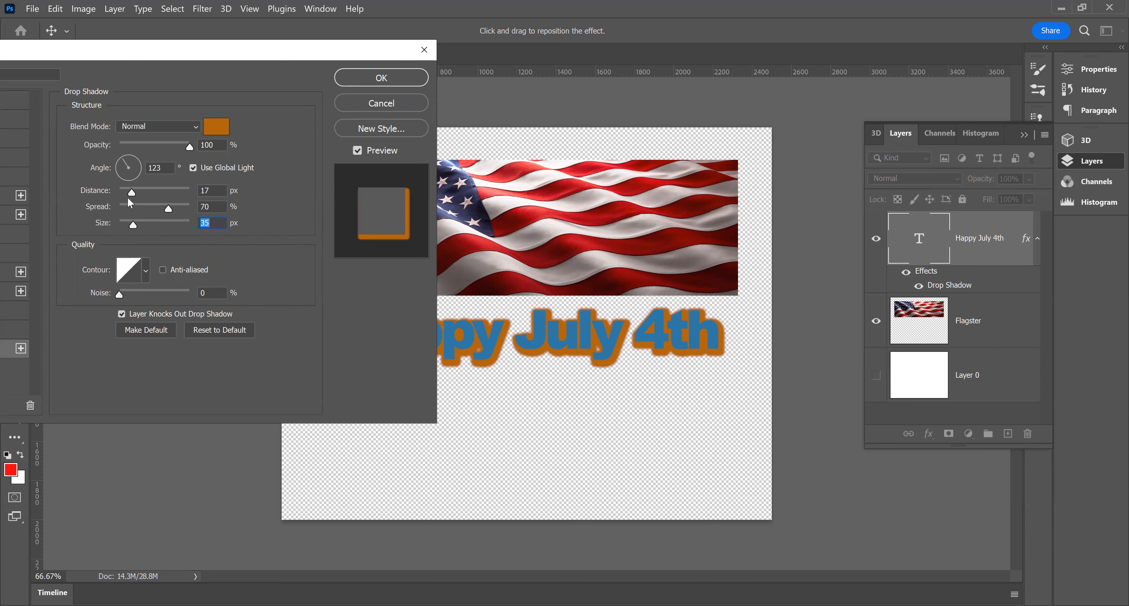
pyautogui.moveTo(133, 197)
pyautogui.mouseDown()
pyautogui.moveTo(196, 208)
pyautogui.moveTo(127, 208)
pyautogui.mouseUp()
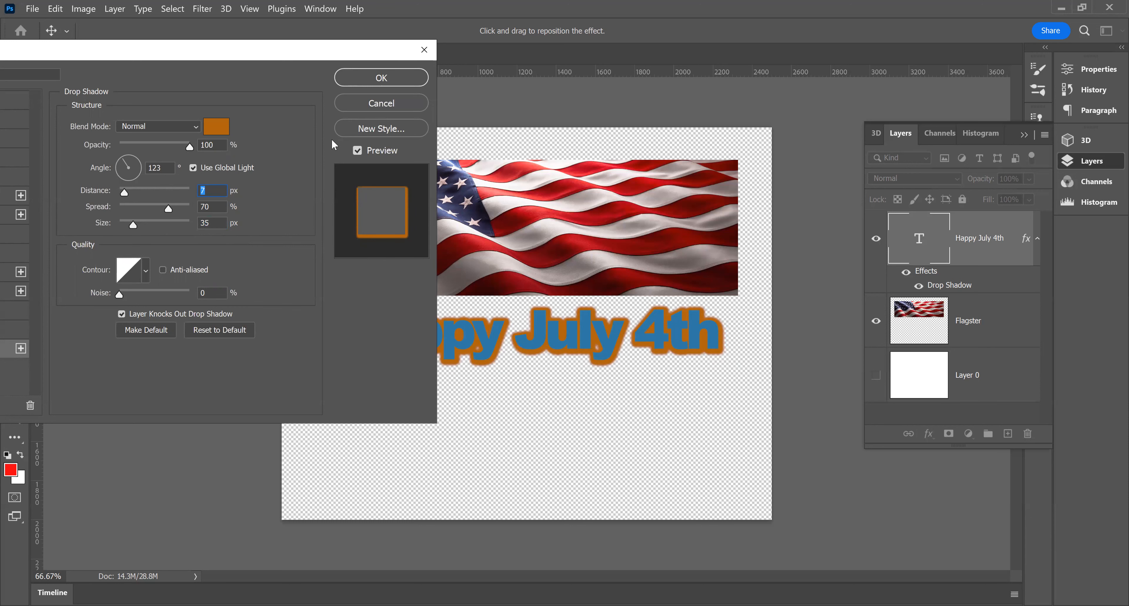
pyautogui.click(402, 99)
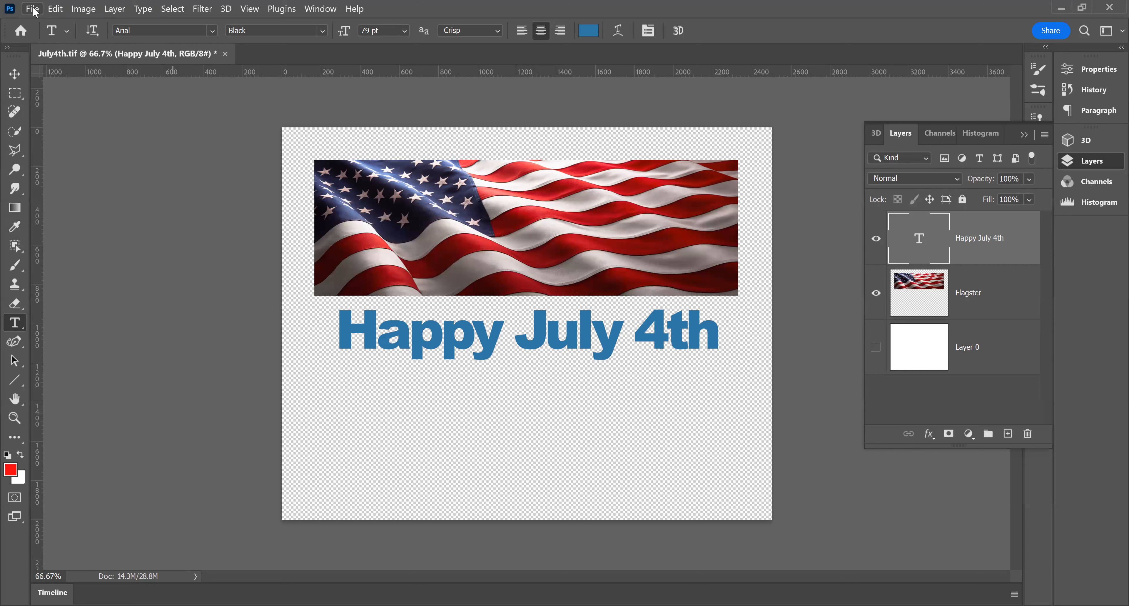
# Step: Crop the canvas to a rectangle just around the flag and text, clear the selection, and shift the text slightly up toward the flag
pyautogui.click(14, 93)
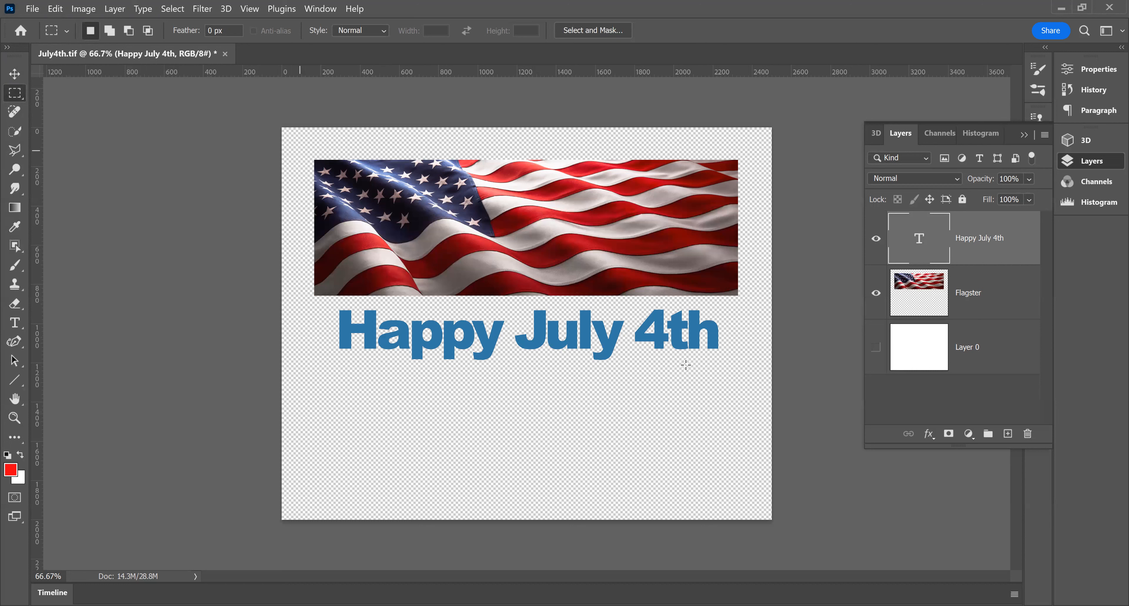
pyautogui.moveTo(732, 366); pyautogui.dragTo(751, 365)
pyautogui.click(93, 15)
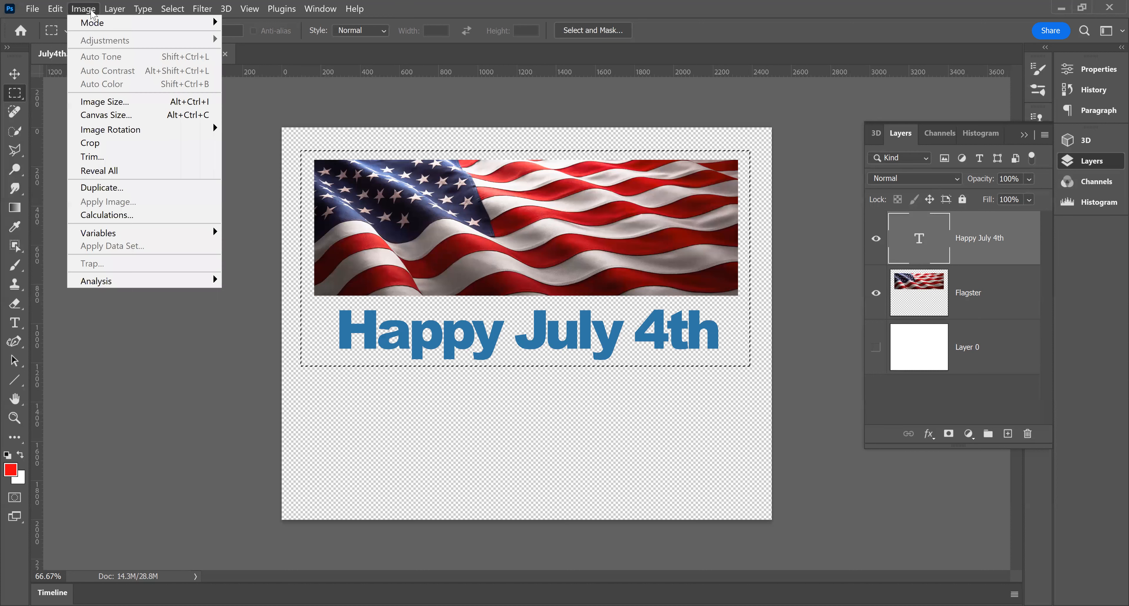
pyautogui.click(112, 146)
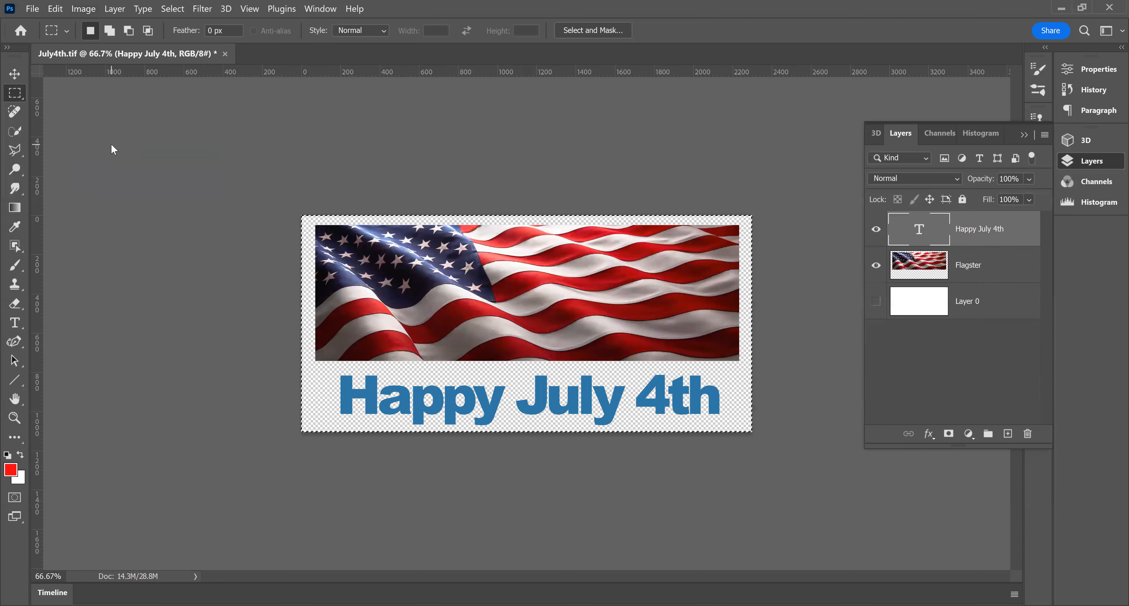
pyautogui.hotkey('ctrl', 'd')
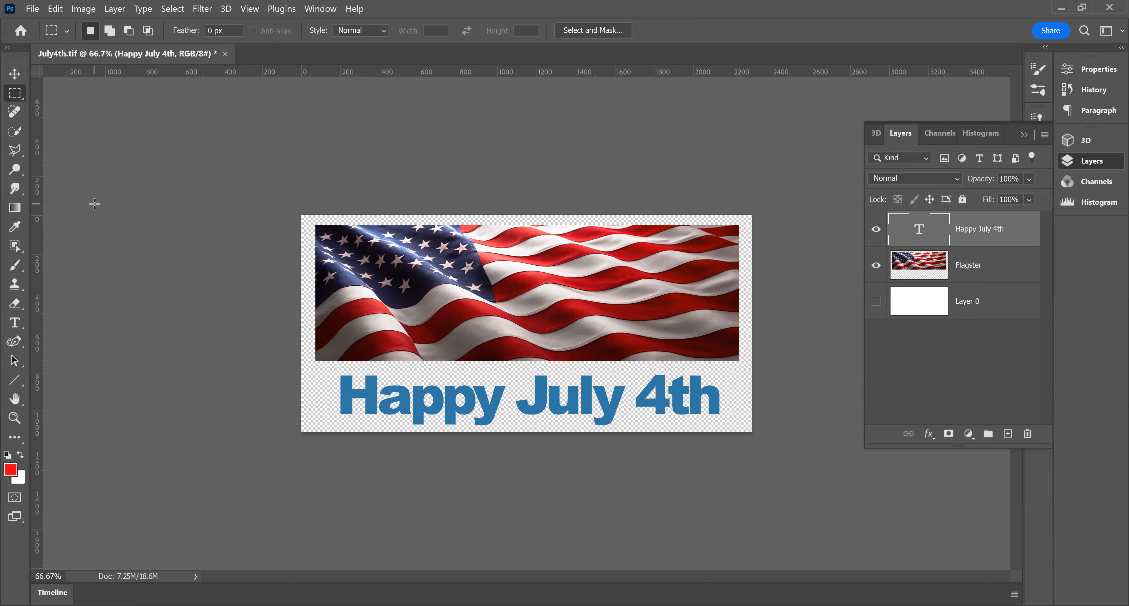
pyautogui.click(13, 75)
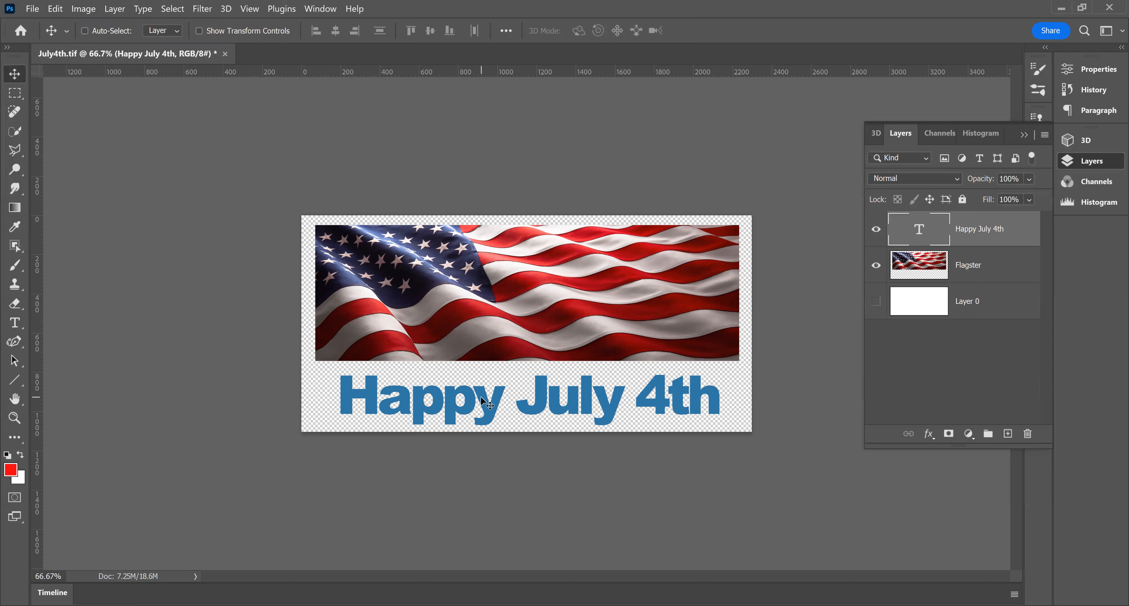
pyautogui.moveTo(482, 399); pyautogui.dragTo(482, 395)
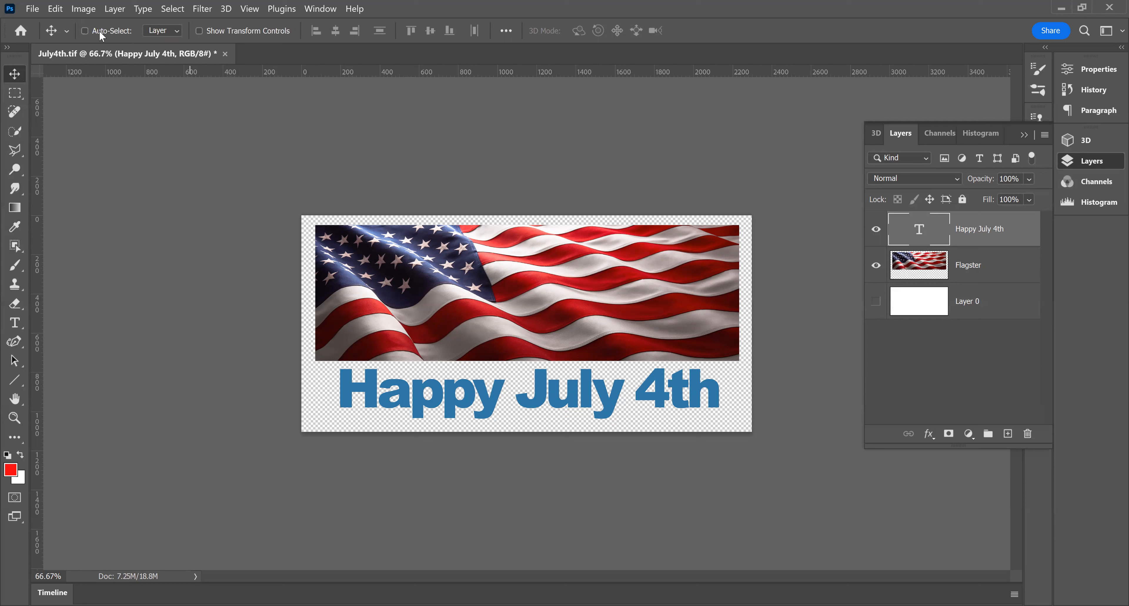
# Step: Start a Save for Web JPEG export, set the compression quality to Very High and the image width to 1920 px
pyautogui.press('alt')
pyautogui.hotkey('ctrl', 'alt', 'shift', 's')
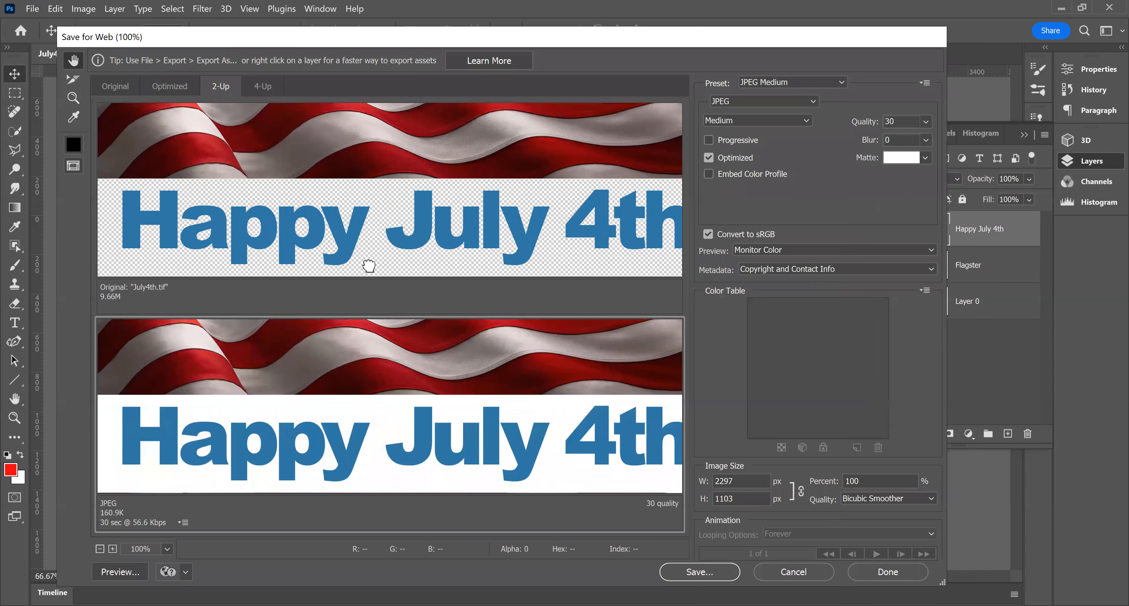
pyautogui.moveTo(368, 266); pyautogui.dragTo(366, 400)
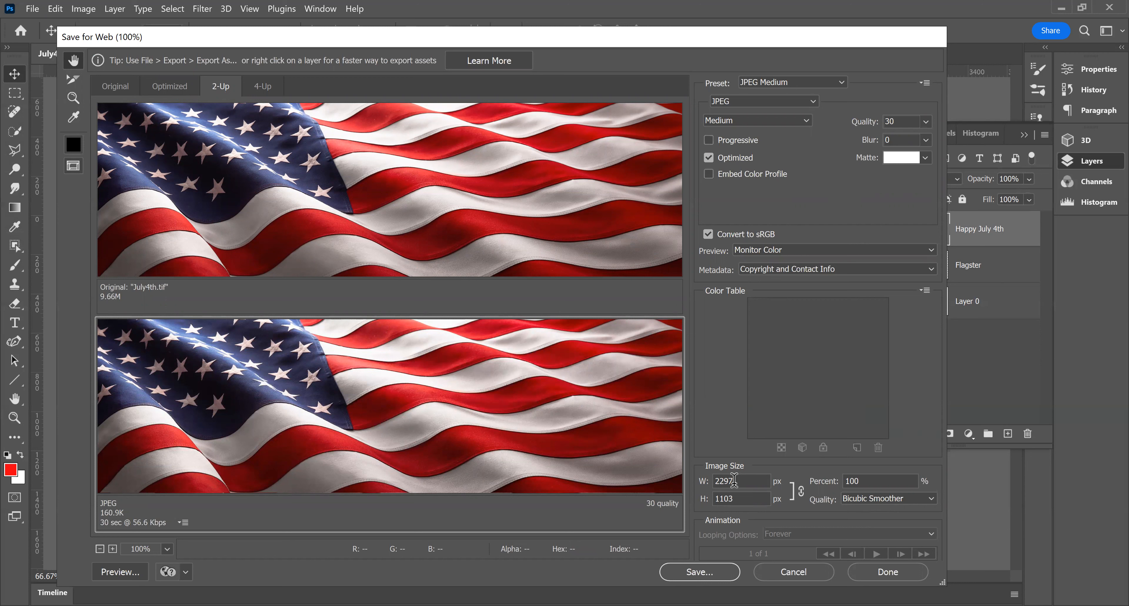
pyautogui.click(805, 126)
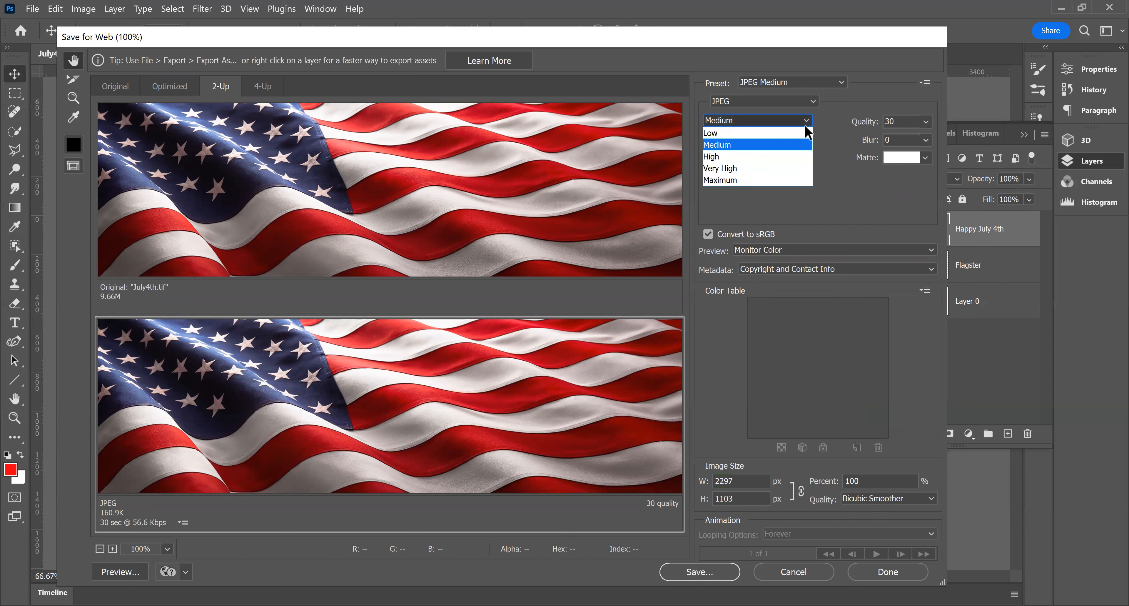
pyautogui.click(746, 169)
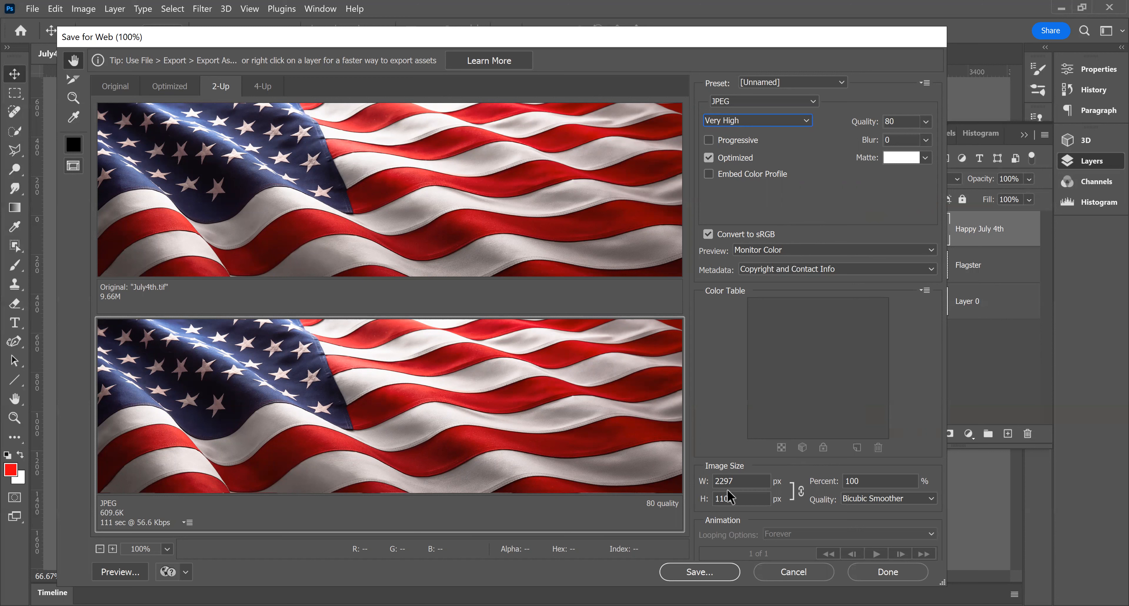
pyautogui.click(723, 480)
pyautogui.doubleClick(723, 481)
pyautogui.write('1920')
# Step: Compare the High and Very High JPEG quality settings, settling on Maximum
pyautogui.click(807, 121)
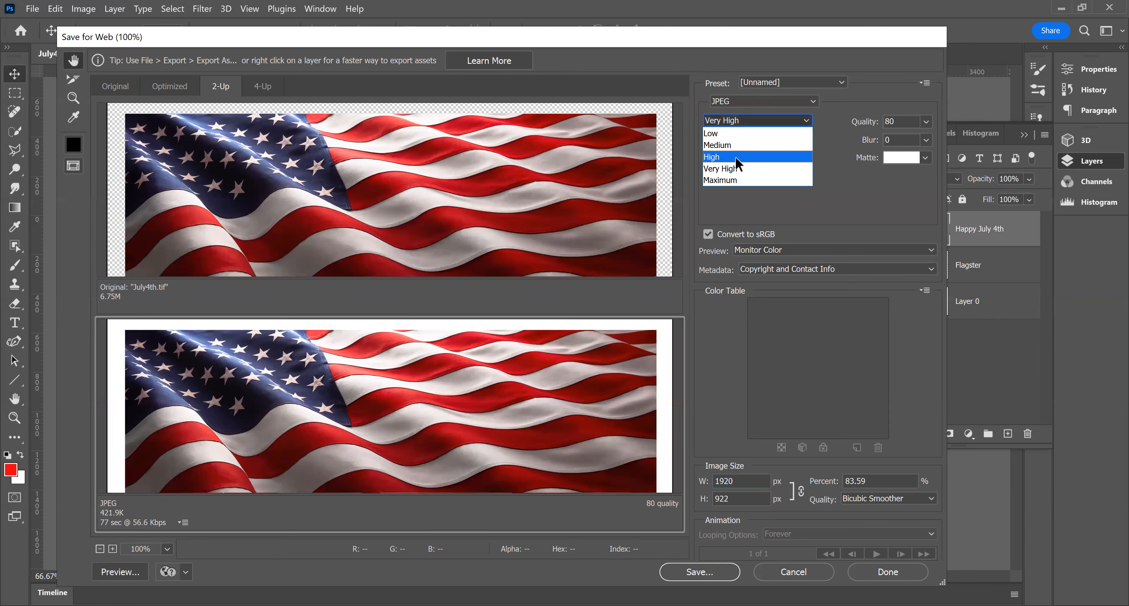
pyautogui.click(736, 158)
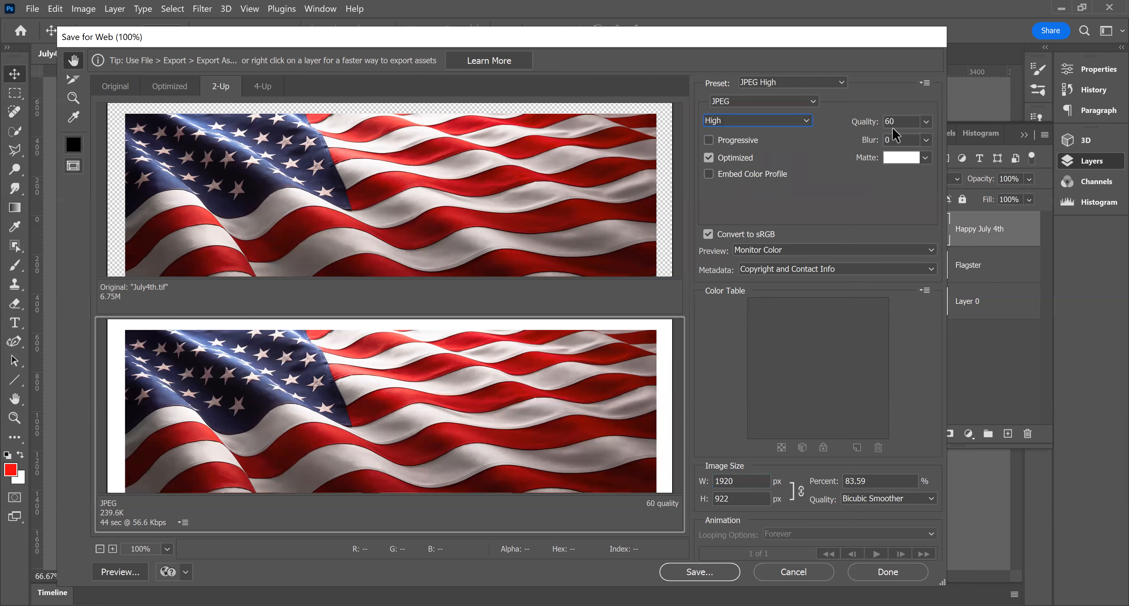
pyautogui.click(806, 122)
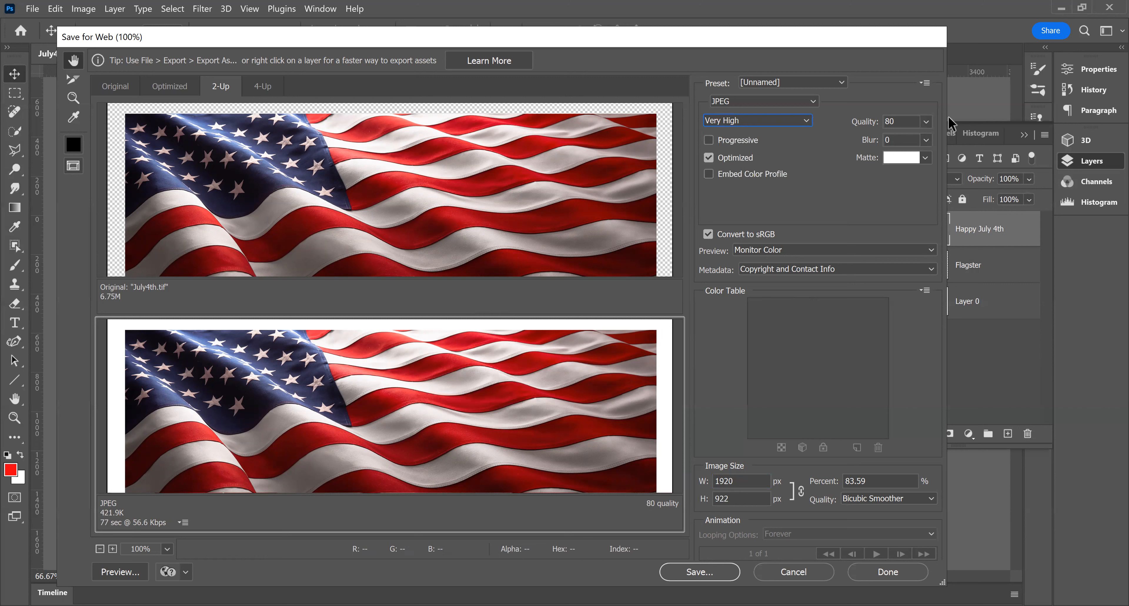
pyautogui.click(808, 124)
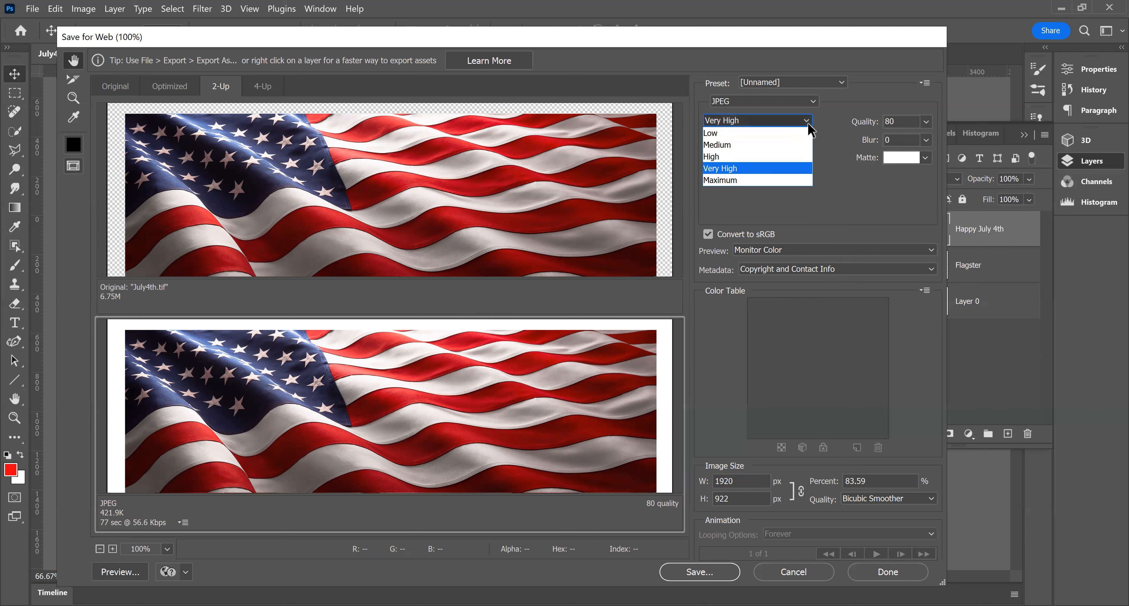
pyautogui.click(778, 178)
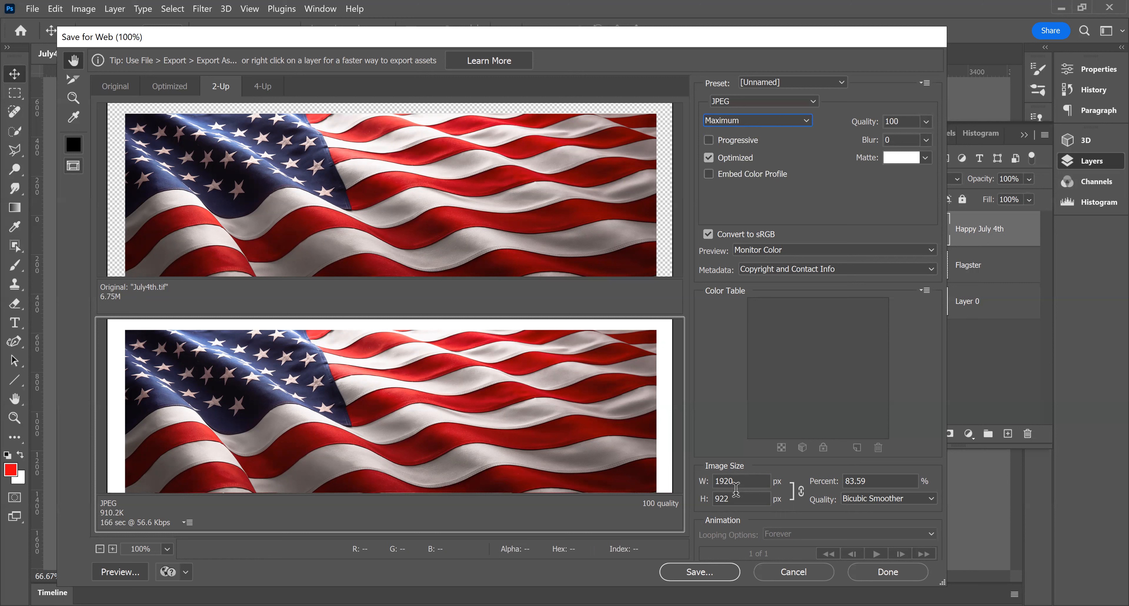
# Step: Save the optimized image as July4th.jpg in the PSDgroup folder inside PhotoClub on the Desktop
pyautogui.click(699, 577)
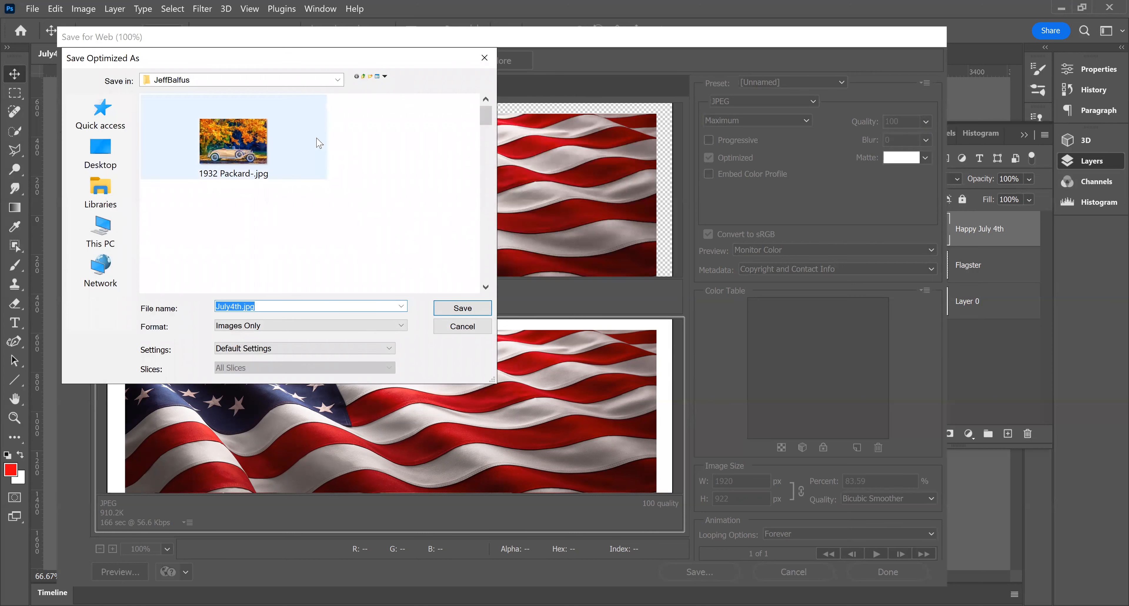
pyautogui.click(338, 81)
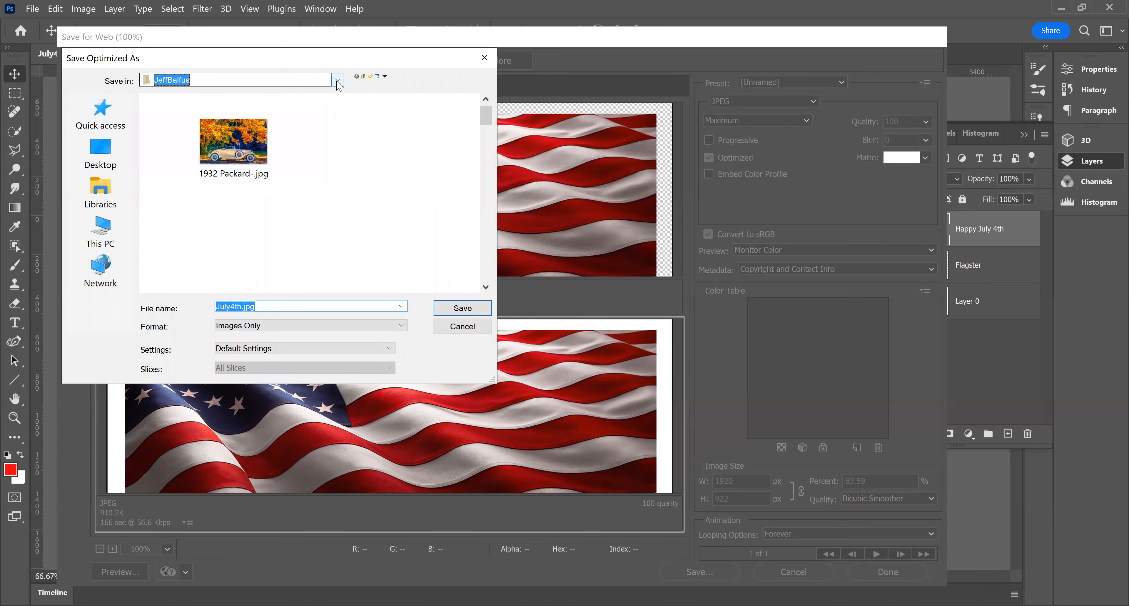
pyautogui.click(102, 151)
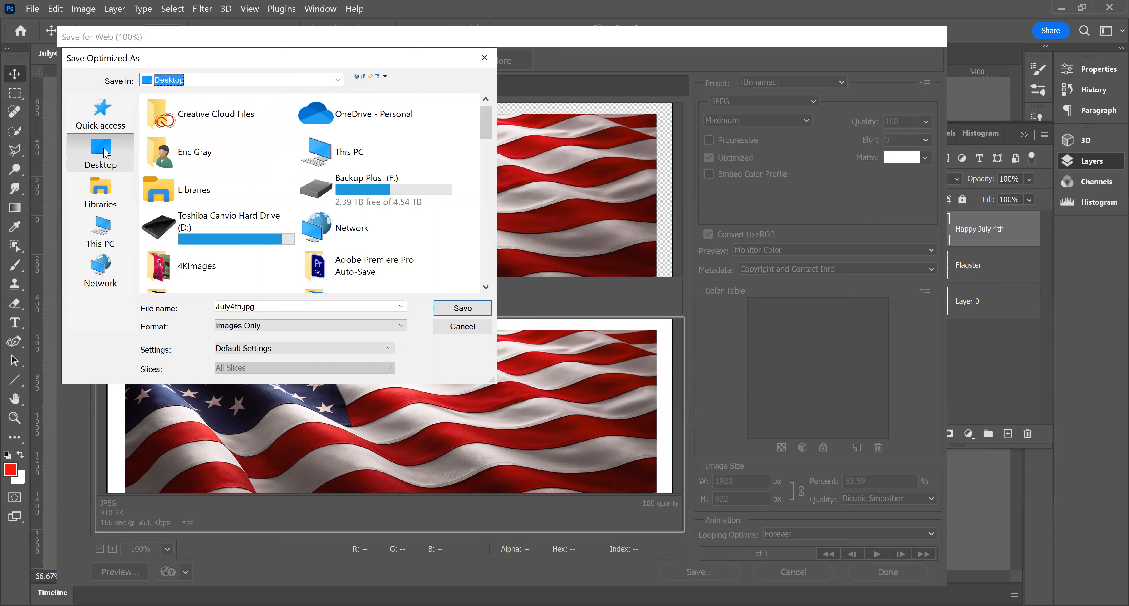
pyautogui.scroll(-15, 332, 171)
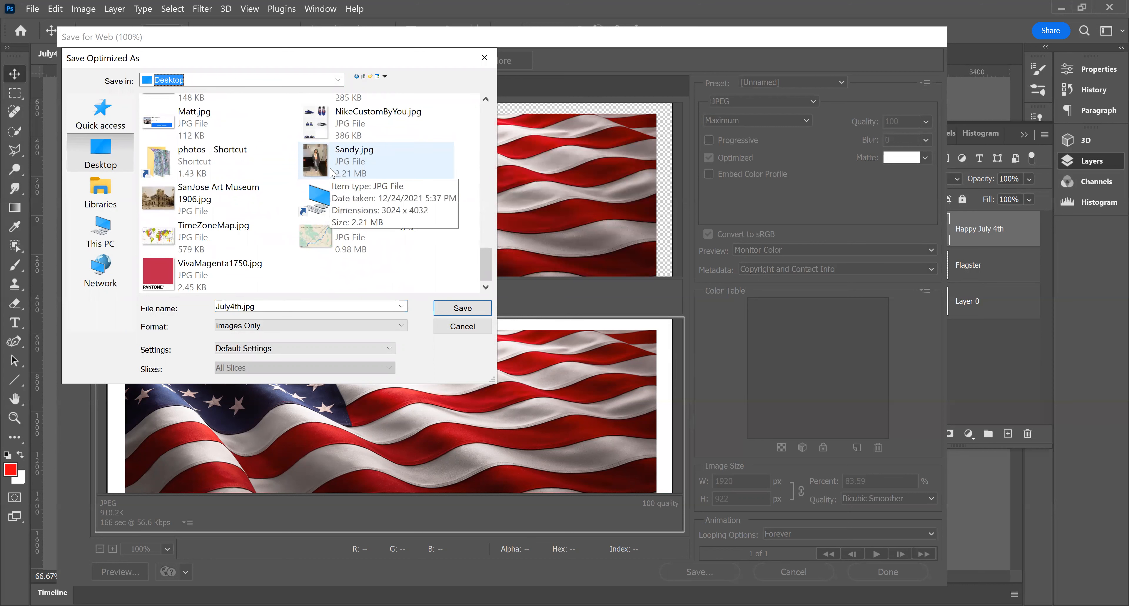
pyautogui.scroll(6, 331, 170)
pyautogui.doubleClick(198, 190)
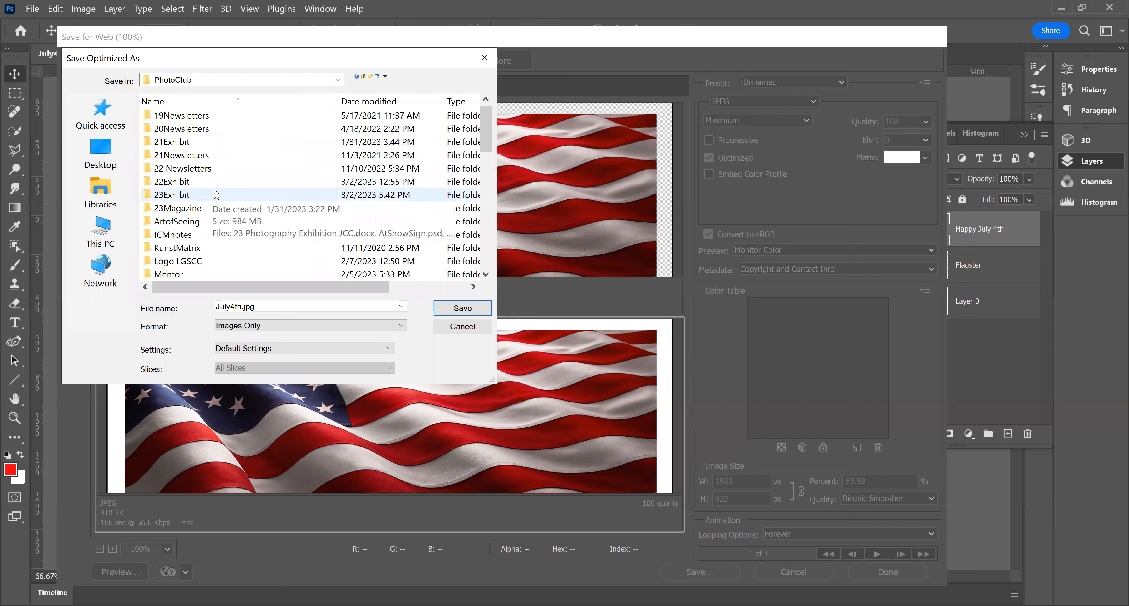
pyautogui.scroll(-3, 235, 219)
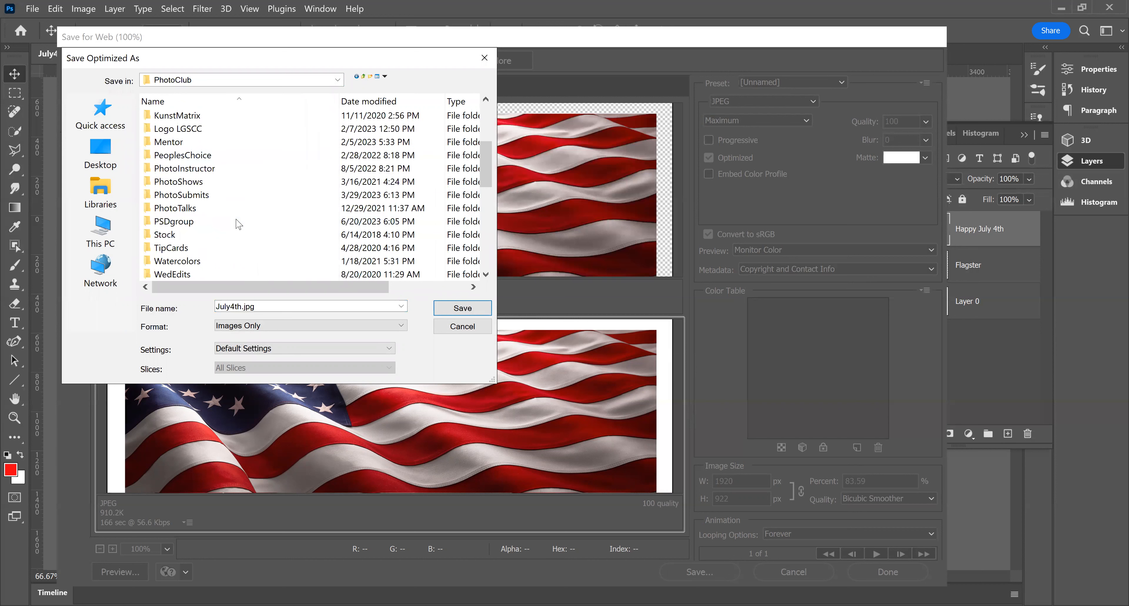
pyautogui.doubleClick(191, 221)
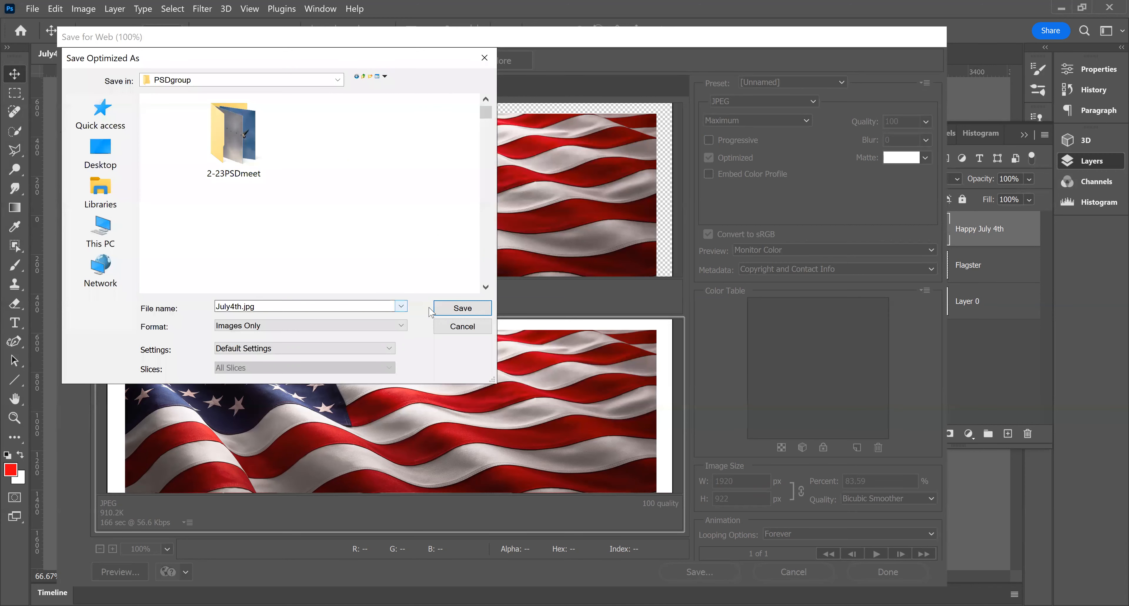
pyautogui.click(468, 311)
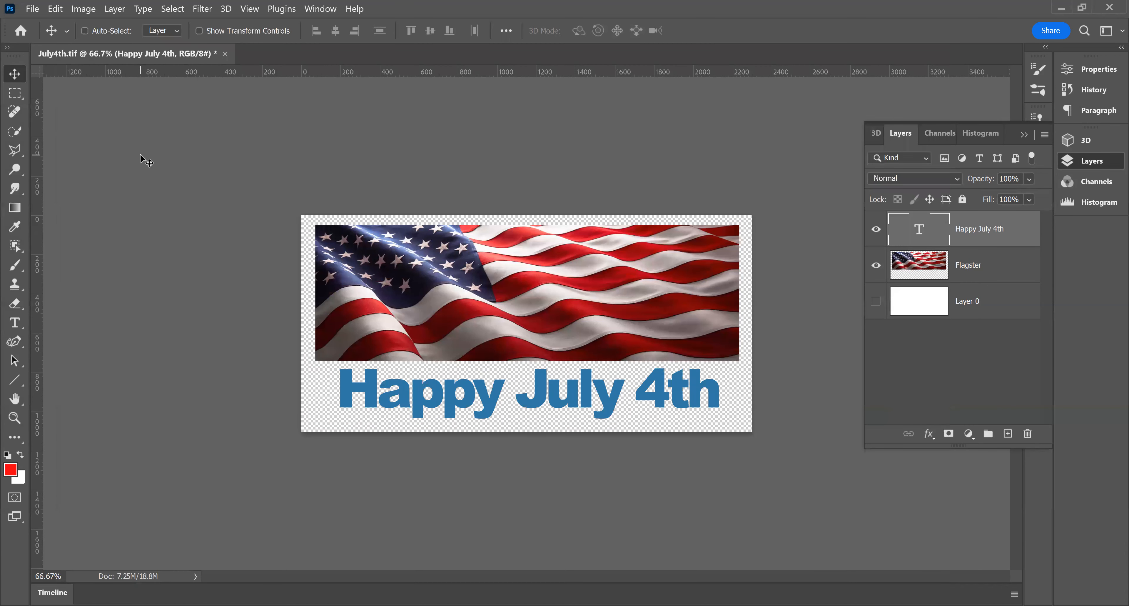
# Step: Open the exported July4th.jpg from the PSDgroup folder inside PhotoClub
pyautogui.click(34, 12)
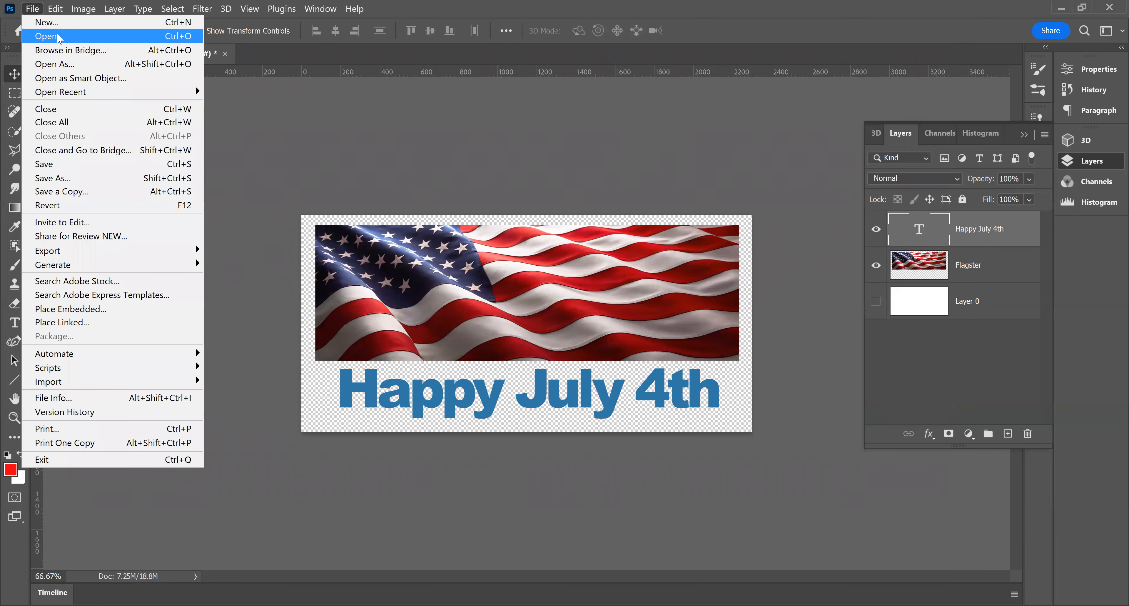
pyautogui.click(57, 36)
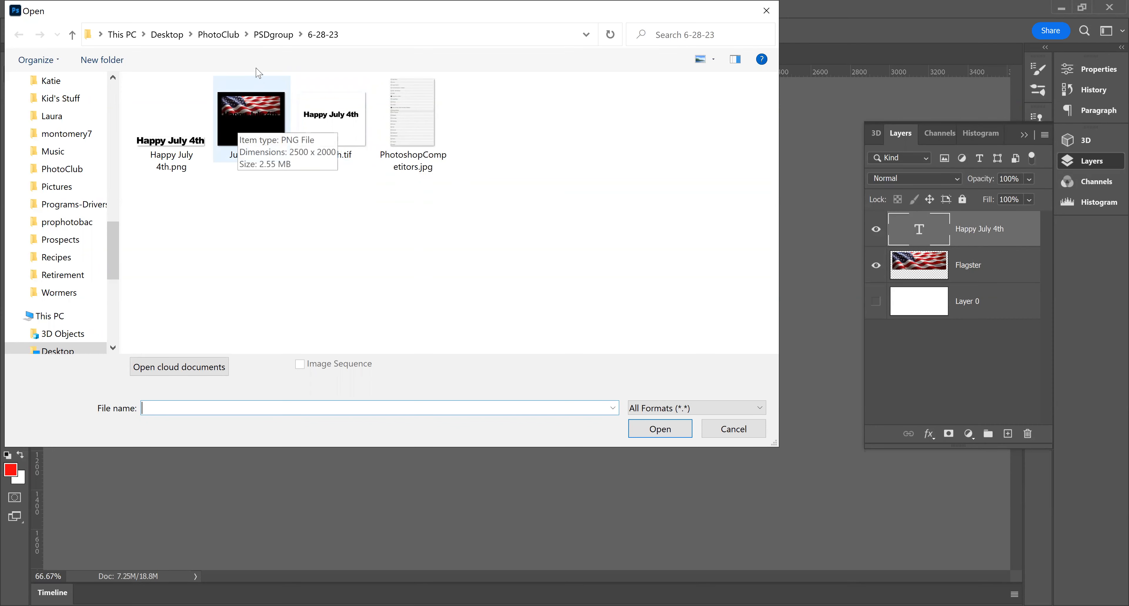
pyautogui.click(243, 37)
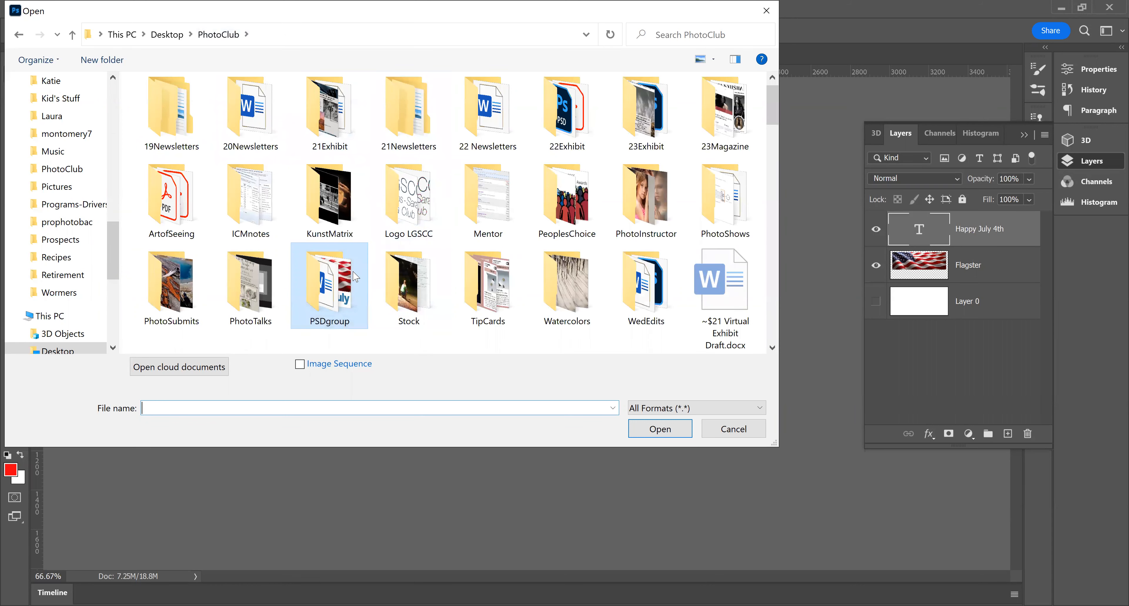
pyautogui.doubleClick(328, 282)
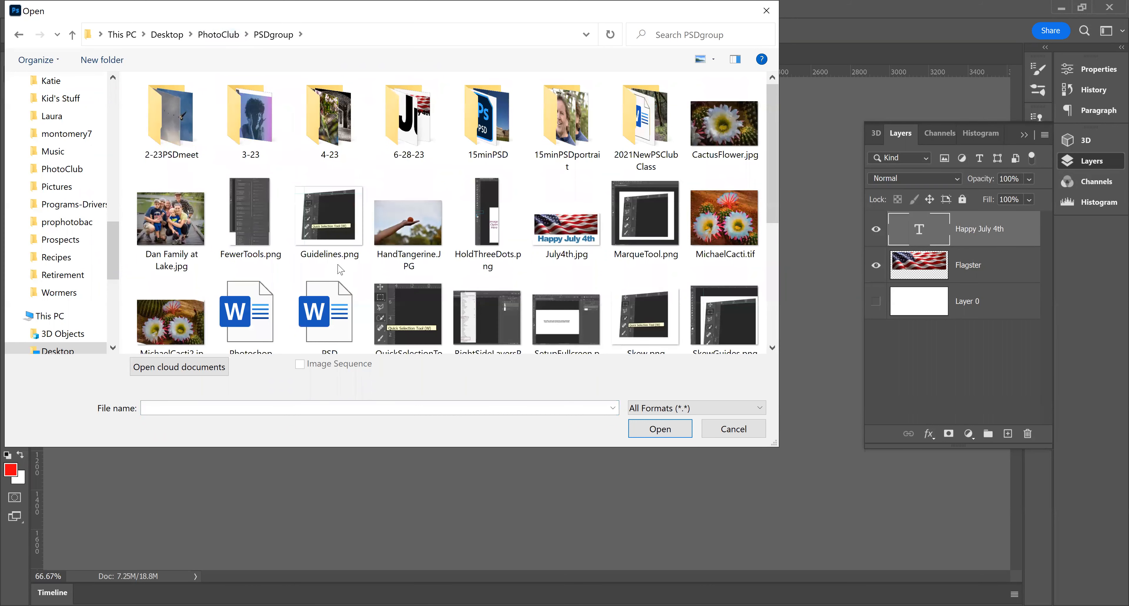
pyautogui.moveTo(771, 193); pyautogui.dragTo(757, 340)
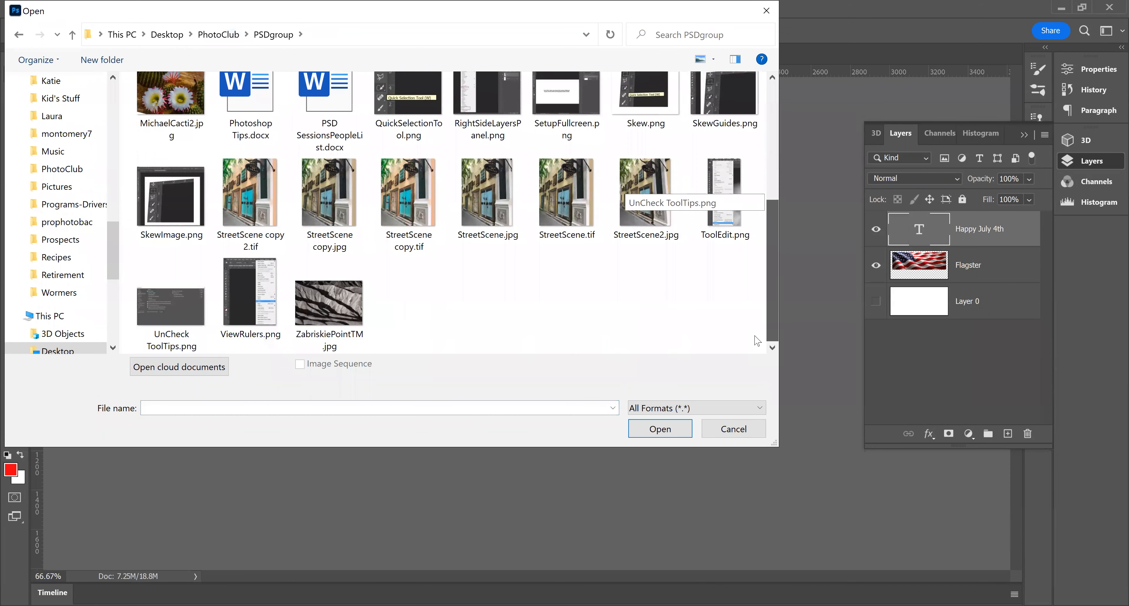
pyautogui.scroll(3, 759, 327)
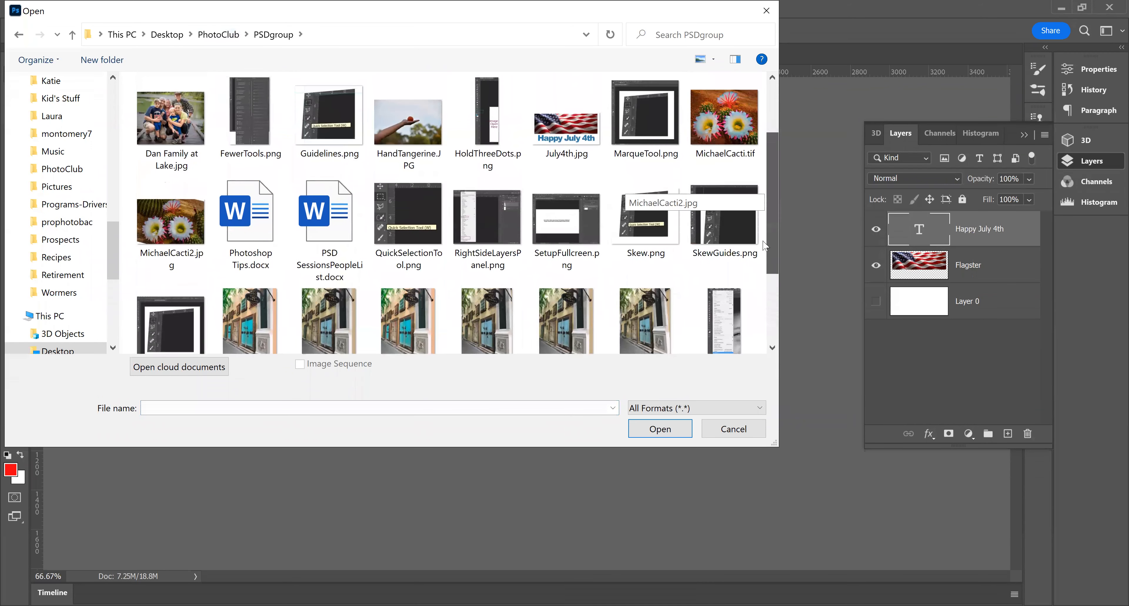
pyautogui.click(569, 144)
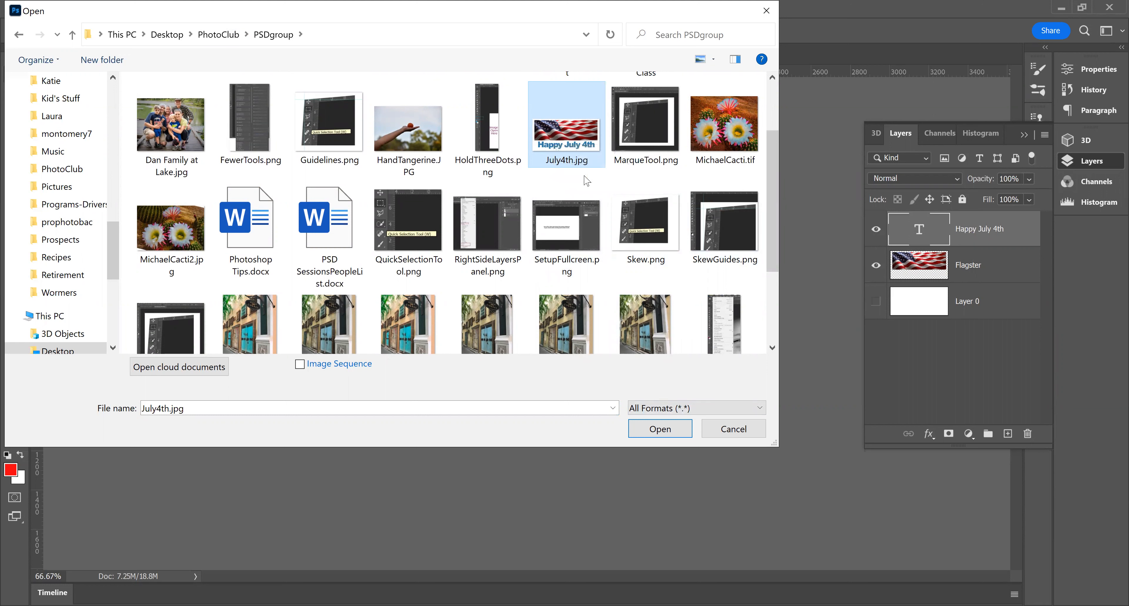
pyautogui.click(661, 428)
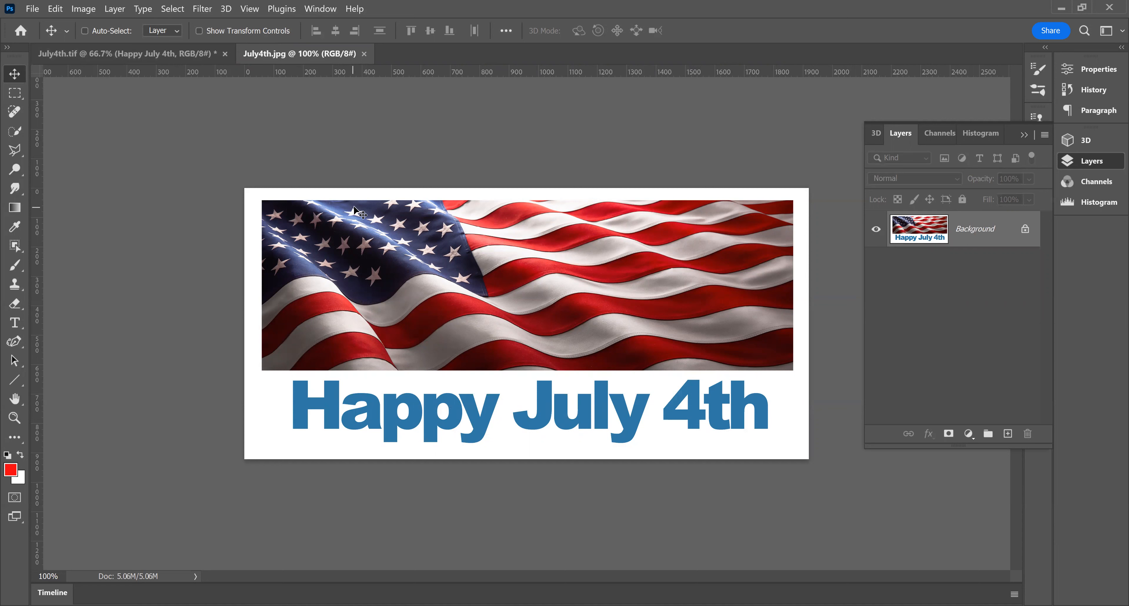
# Step: Try to move the flag image on the locked Background layer of the exported JPEG
pyautogui.moveTo(444, 204); pyautogui.dragTo(445, 201)
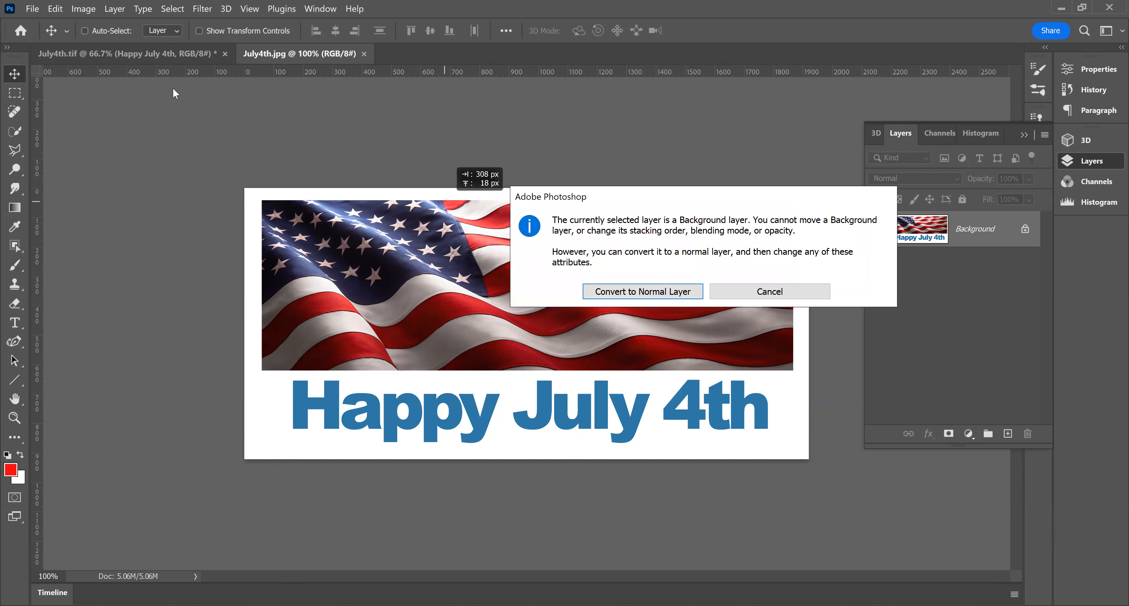
pyautogui.click(785, 297)
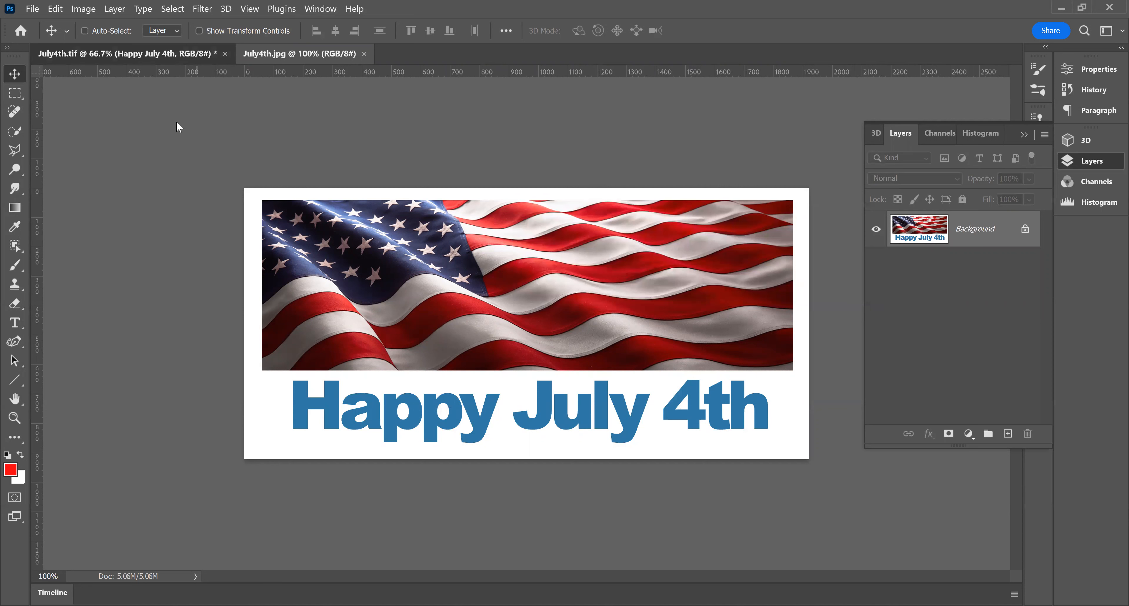
# Step: Float July4th.tif in its own window beside the JPEG for comparison and close it without saving the changes
pyautogui.moveTo(189, 279); pyautogui.dragTo(189, 280)
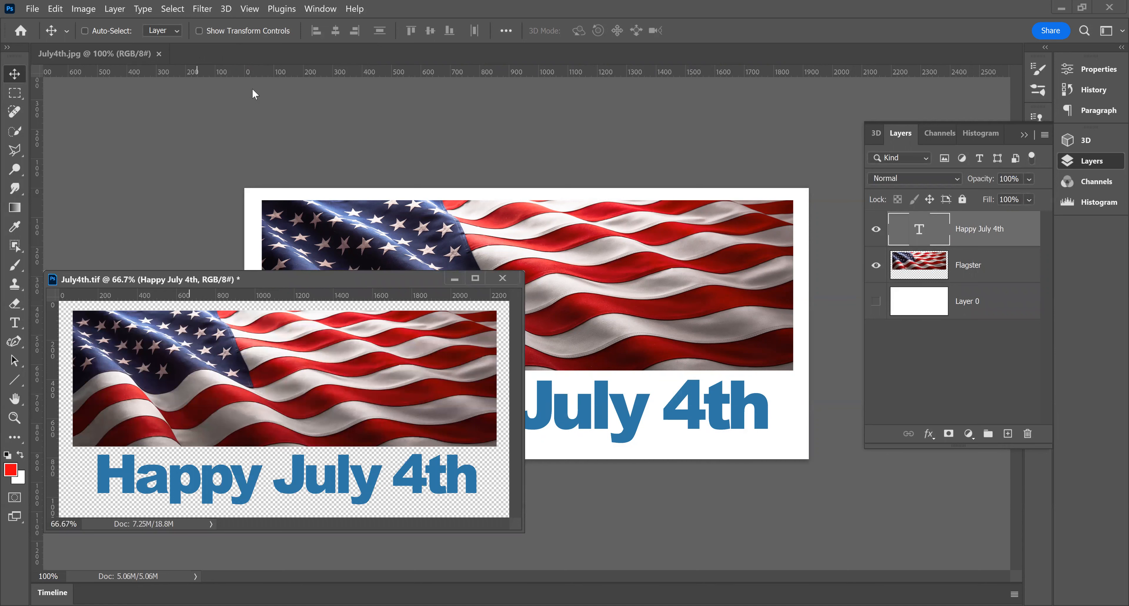
pyautogui.moveTo(254, 276); pyautogui.dragTo(259, 89)
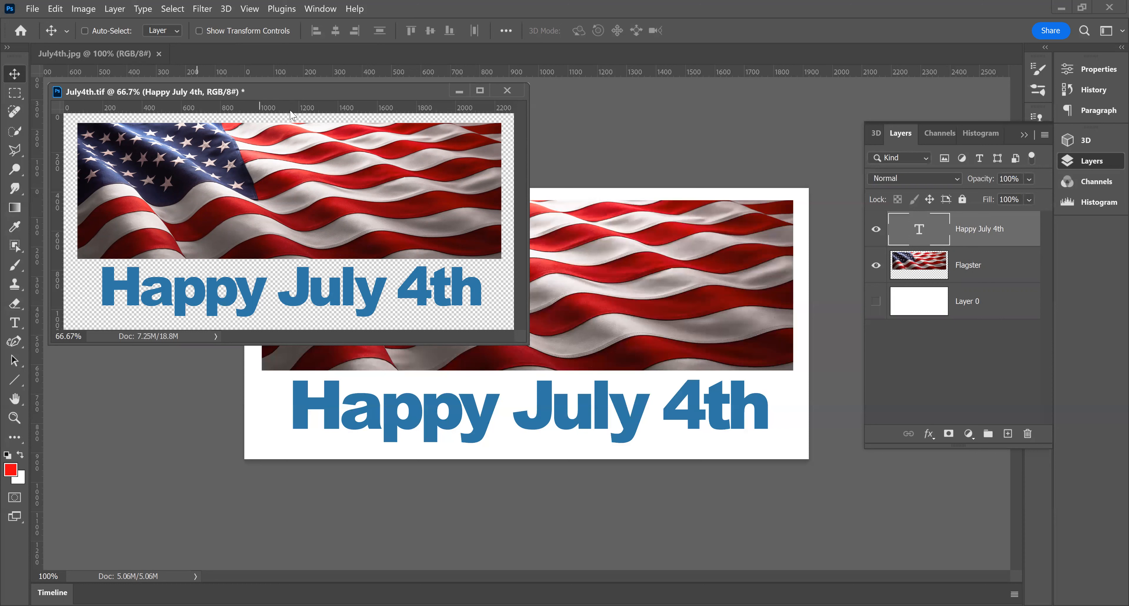
pyautogui.click(508, 90)
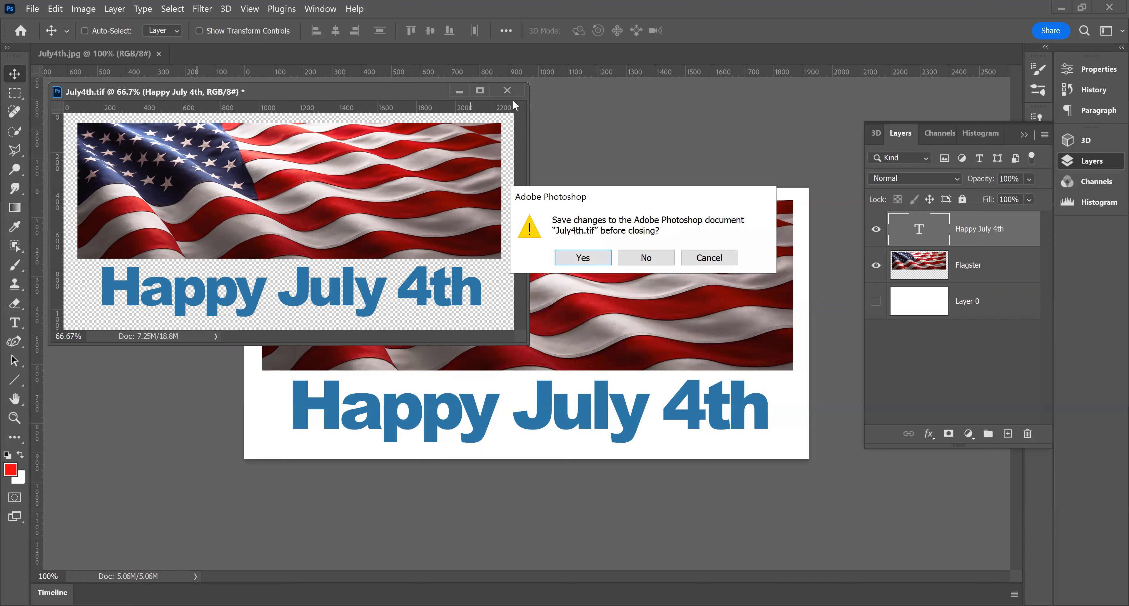
pyautogui.click(646, 257)
# Step: Review the filters available for the flattened JPEG, including Blur, Sharpen and Camera Raw Filter
pyautogui.click(203, 9)
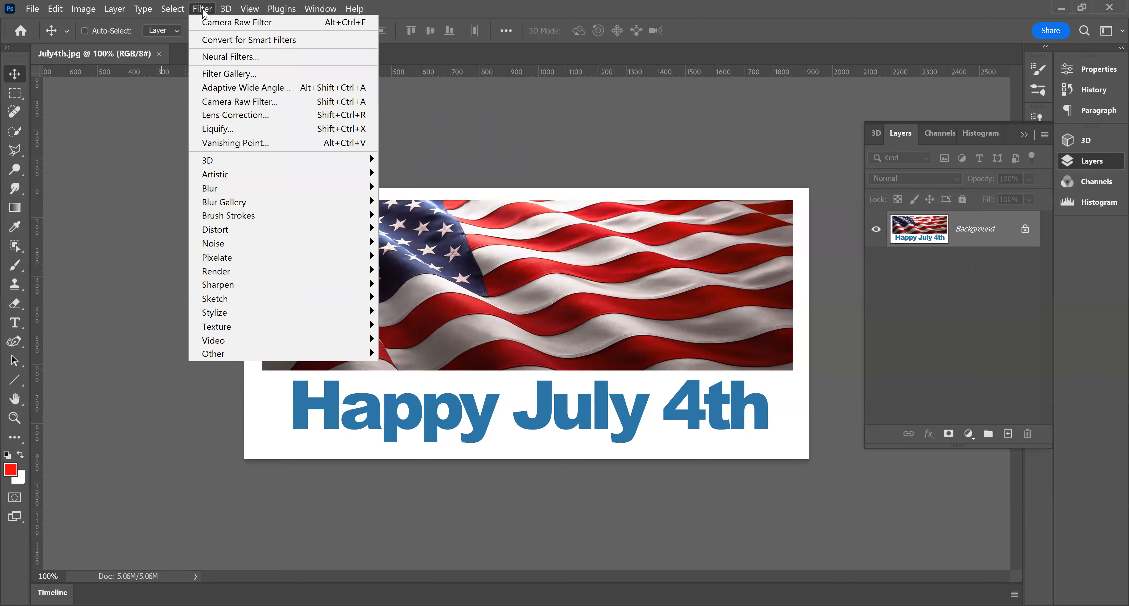
pyautogui.click(225, 9)
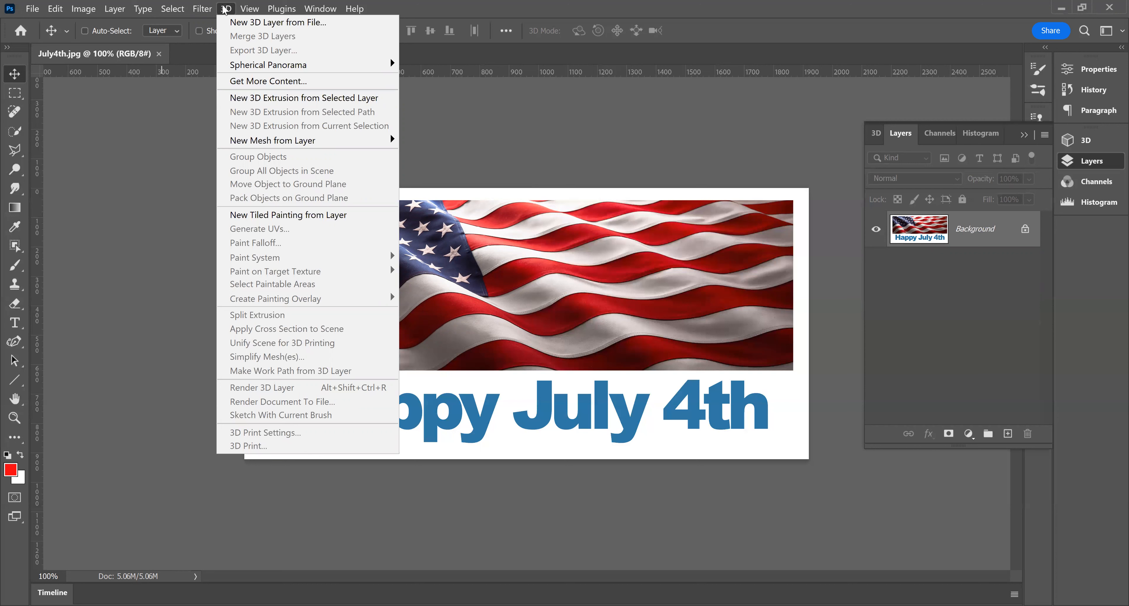
pyautogui.click(214, 10)
pyautogui.click(201, 10)
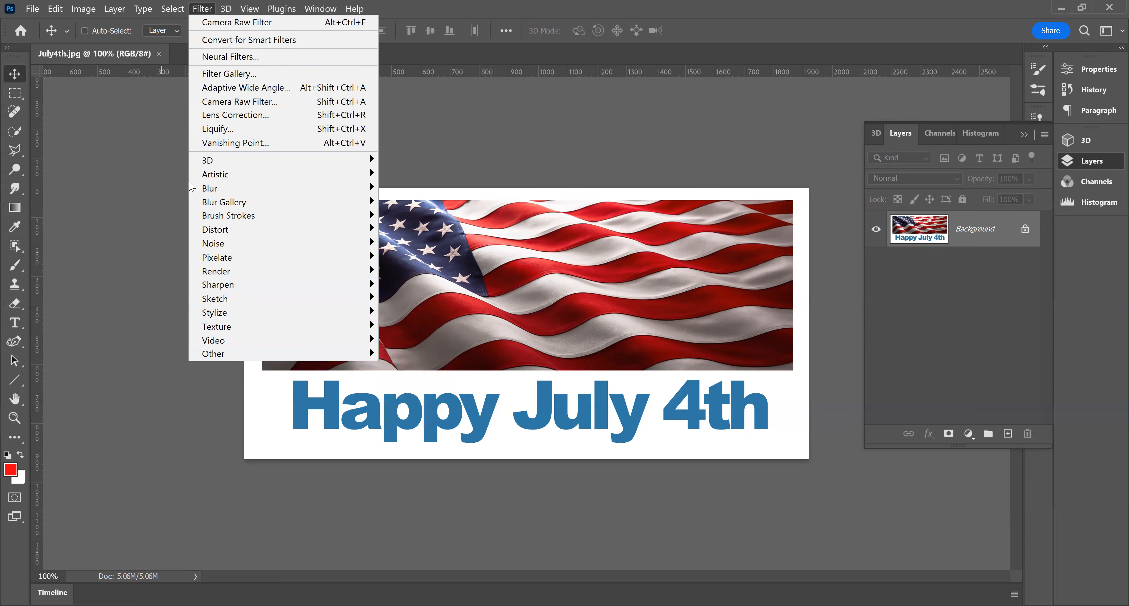
pyautogui.moveTo(205, 189)
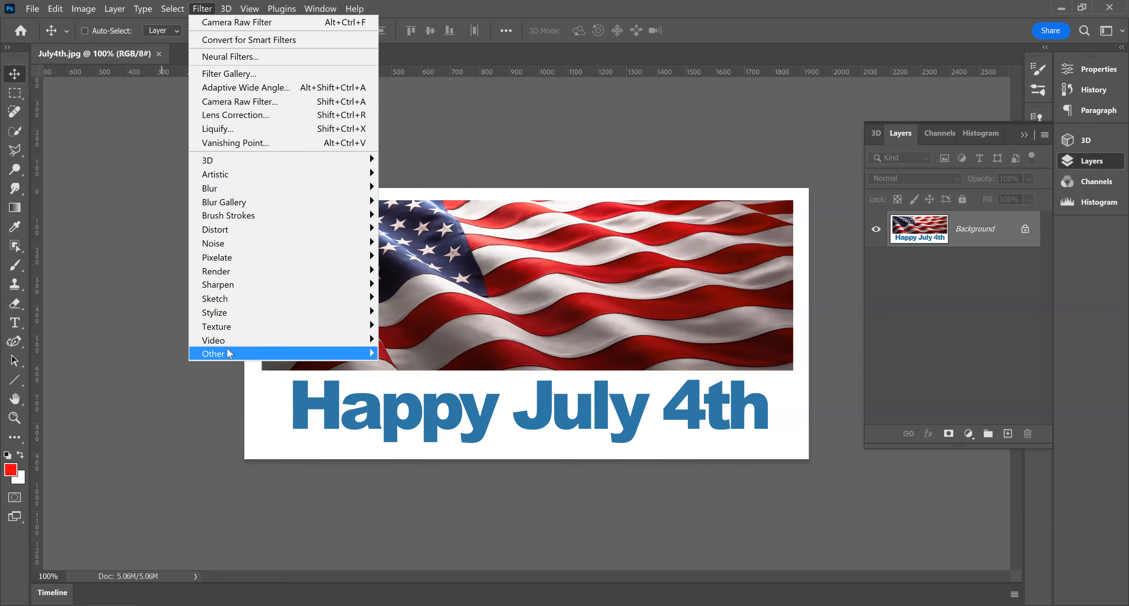
pyautogui.moveTo(251, 184)
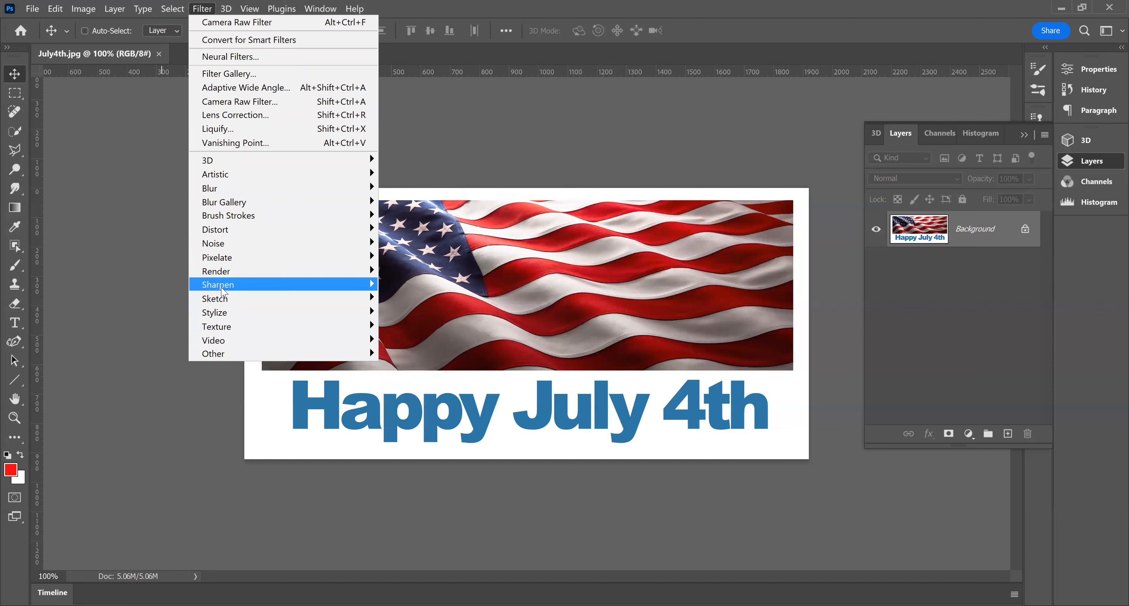
pyautogui.moveTo(223, 292)
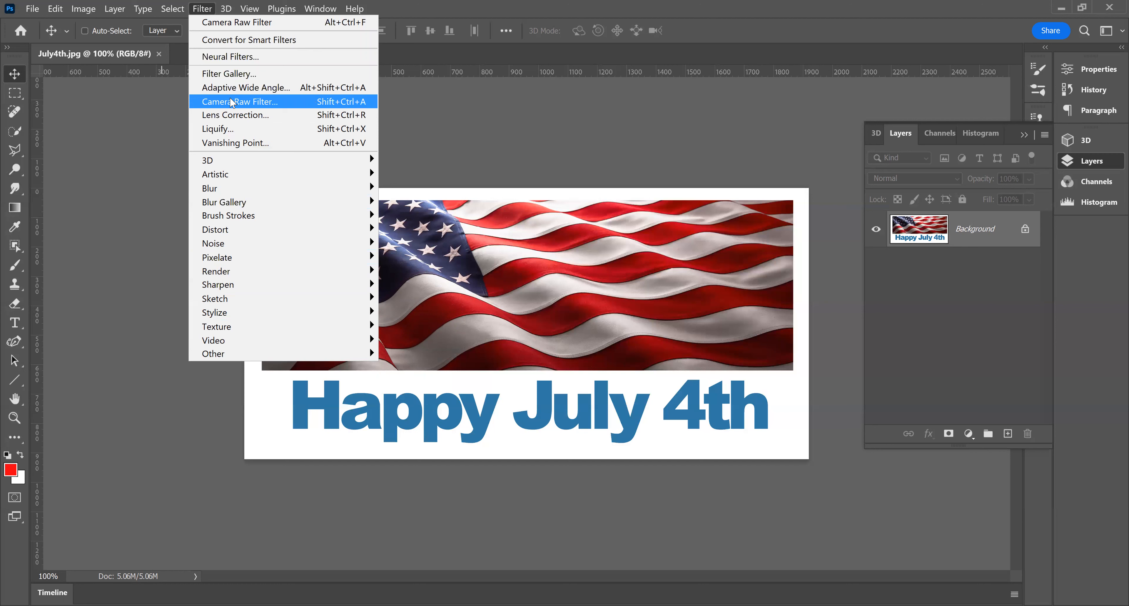
pyautogui.click(412, 94)
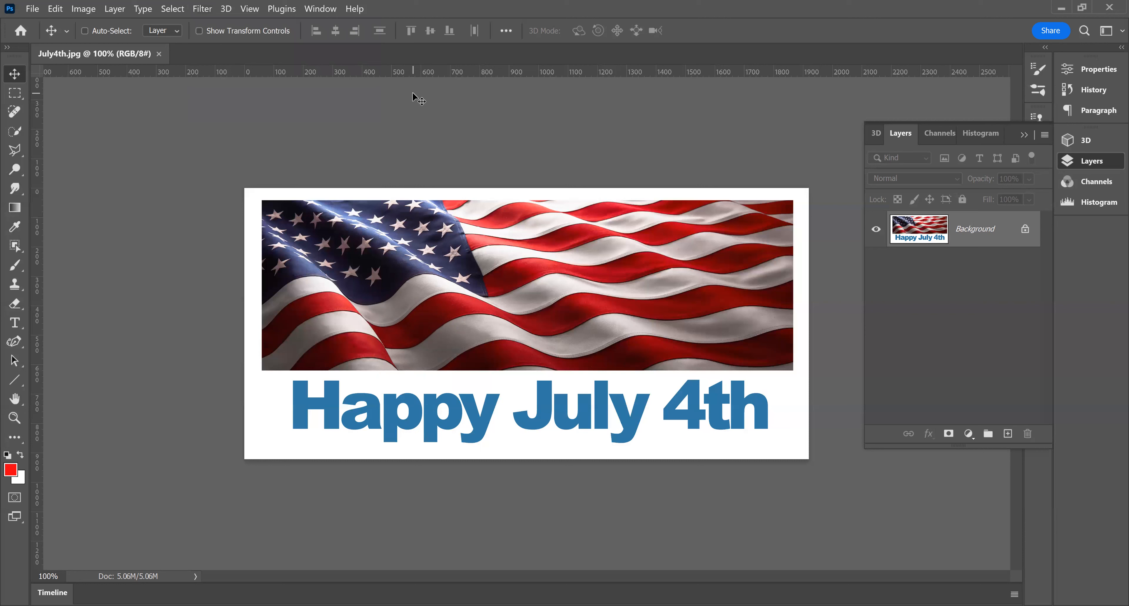
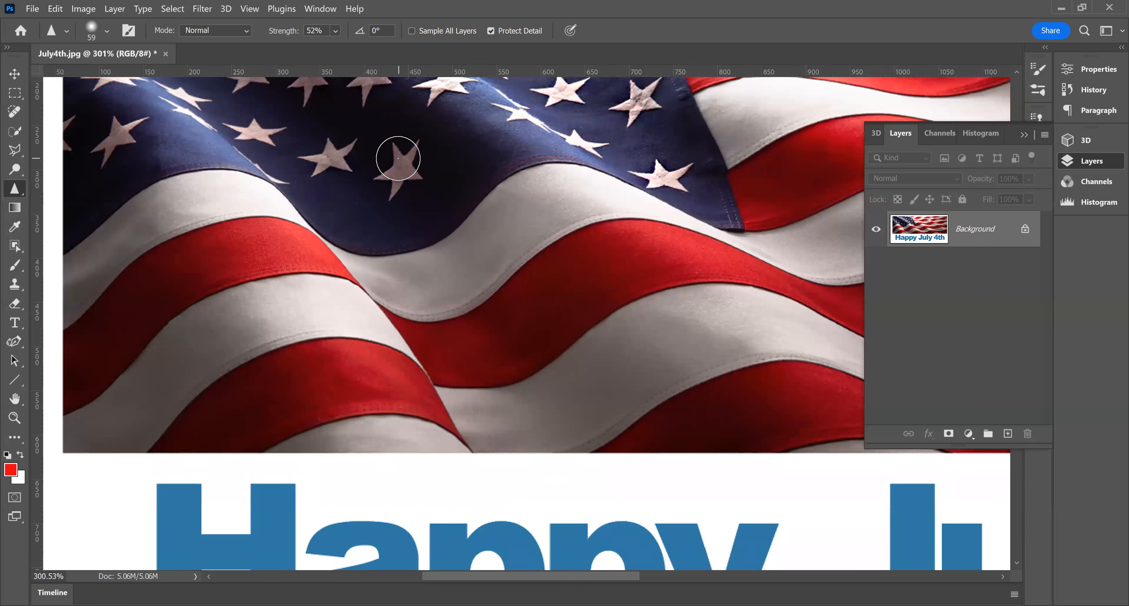
# Step: Sharpen two neighbouring stars in the lower part of the flag's blue field with the Sharpen tool
pyautogui.click(394, 173)
pyautogui.scroll(1, 488, 278)
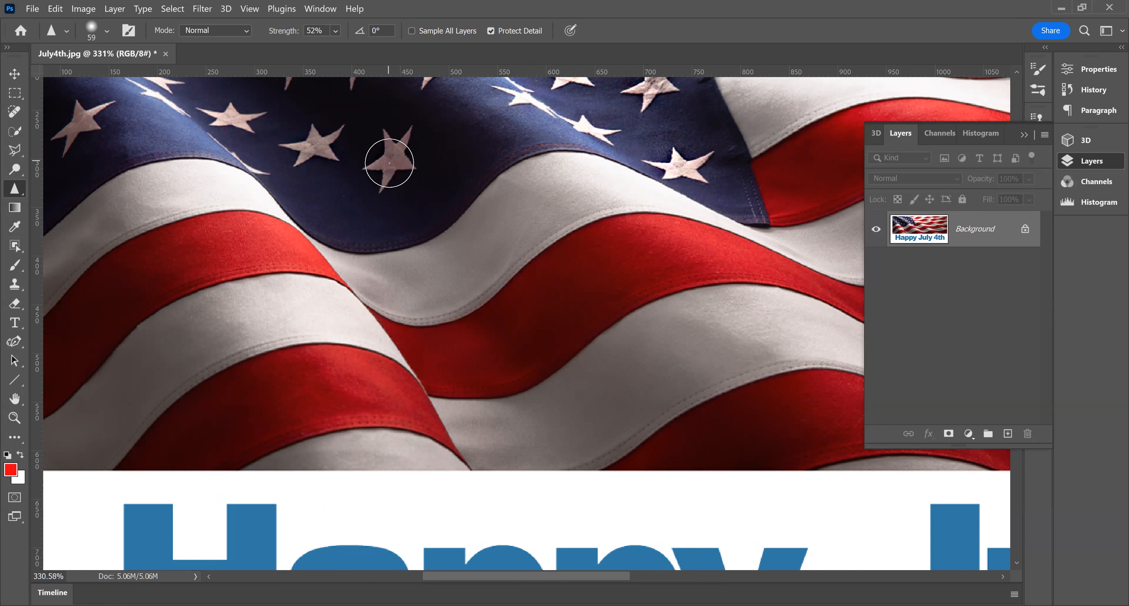
pyautogui.moveTo(322, 145); pyautogui.dragTo(313, 147)
pyautogui.scroll(-6, 488, 274)
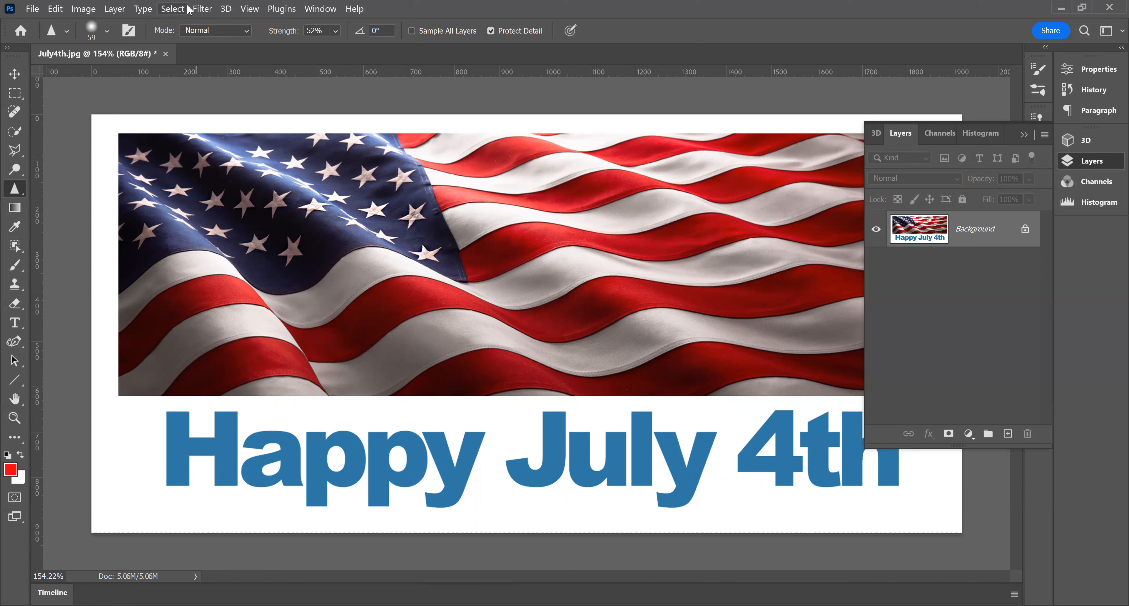
pyautogui.click(202, 10)
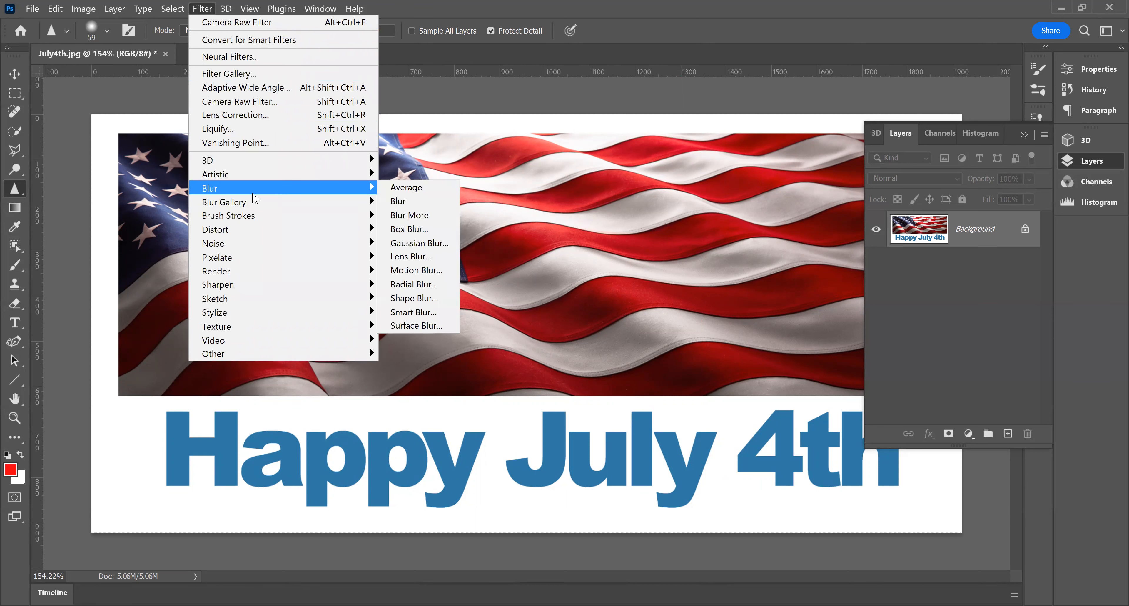
pyautogui.moveTo(249, 281)
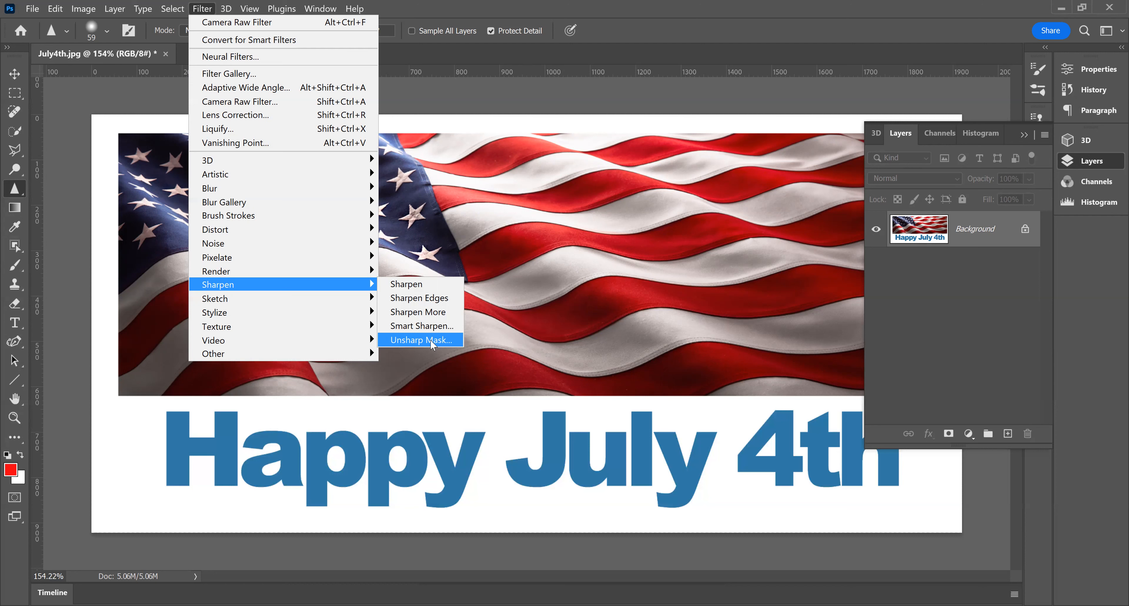
pyautogui.click(501, 88)
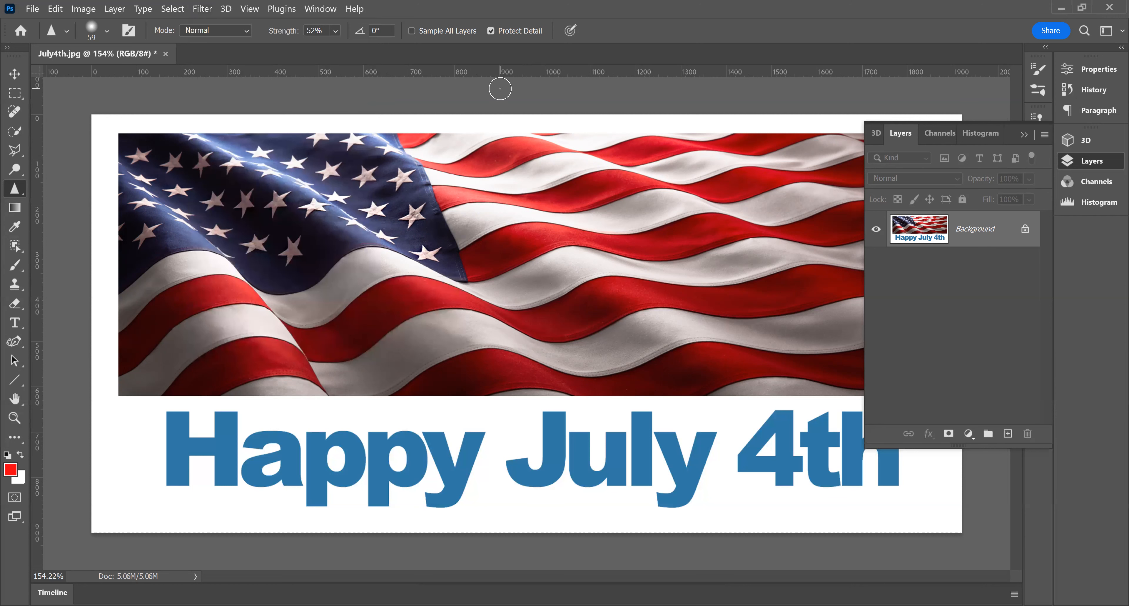